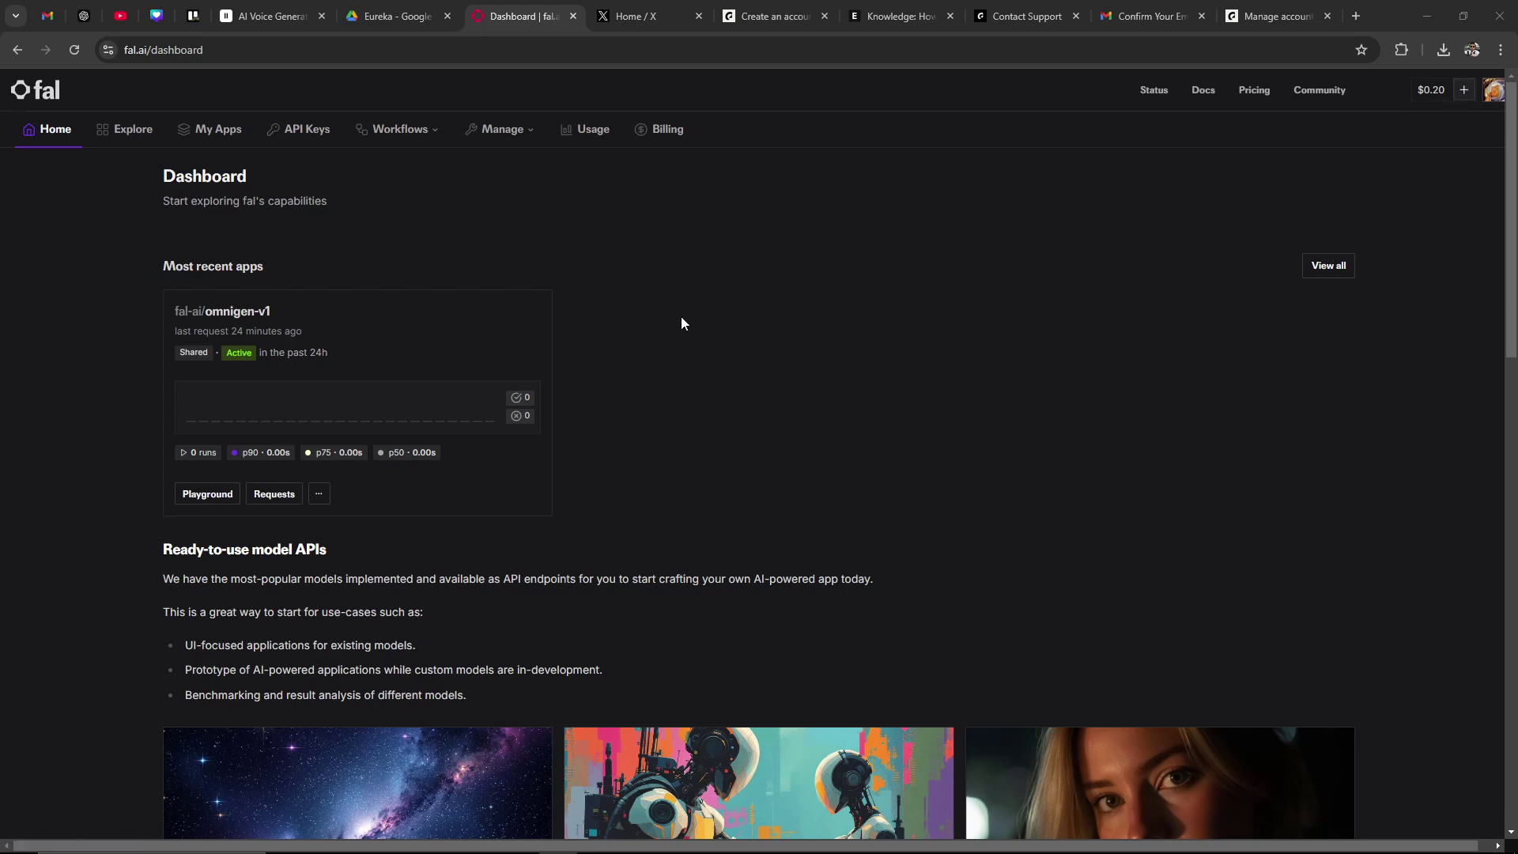
# Step: Browse down the Dashboard, then return to the top and go to the Explore Model Gallery
pyautogui.scroll(-2, 689, 319)
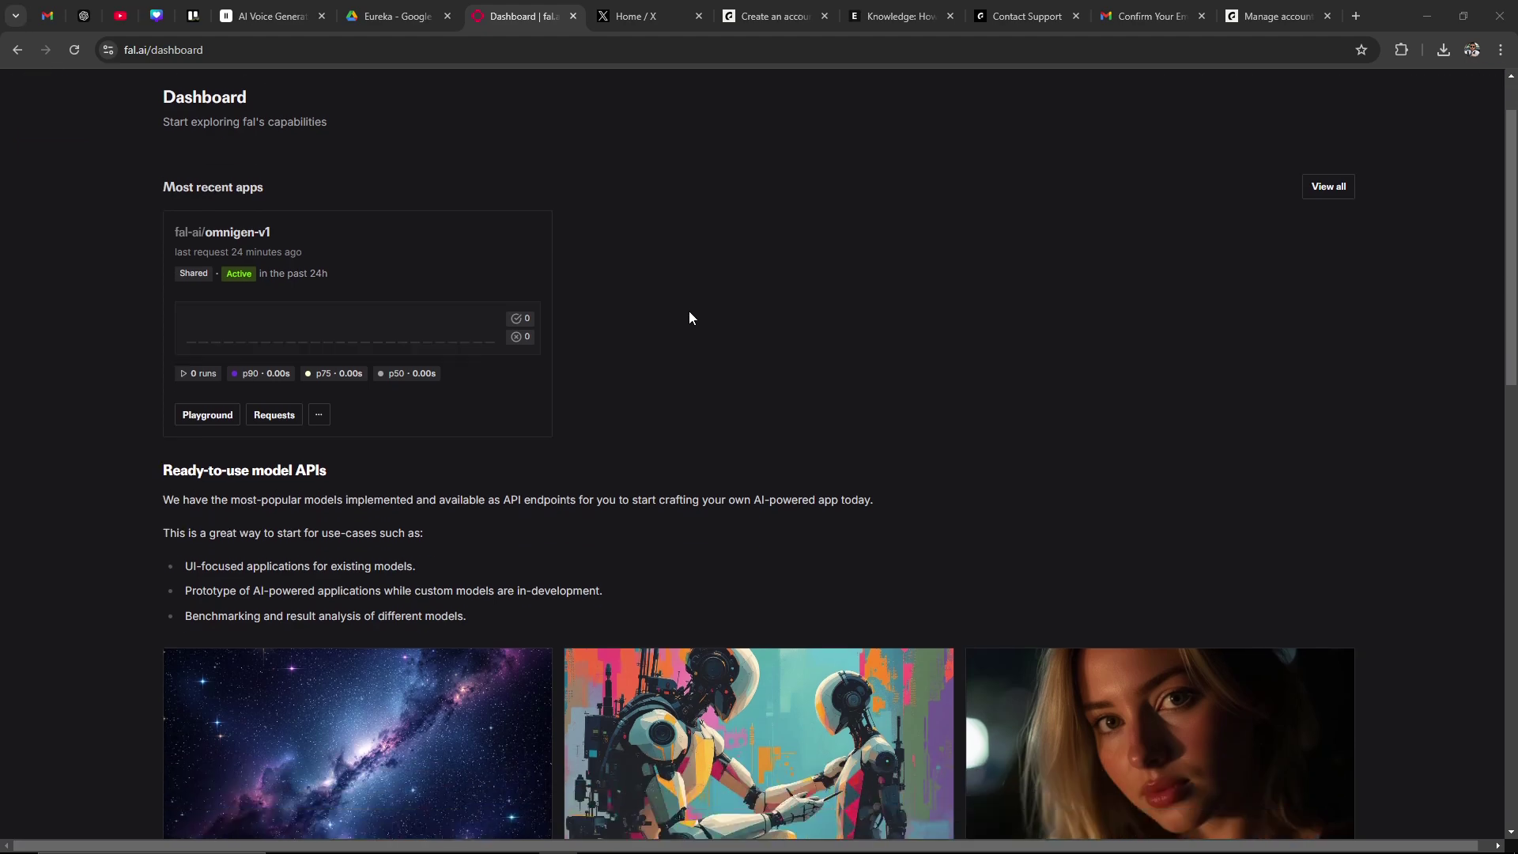
pyautogui.scroll(-1, 682, 392)
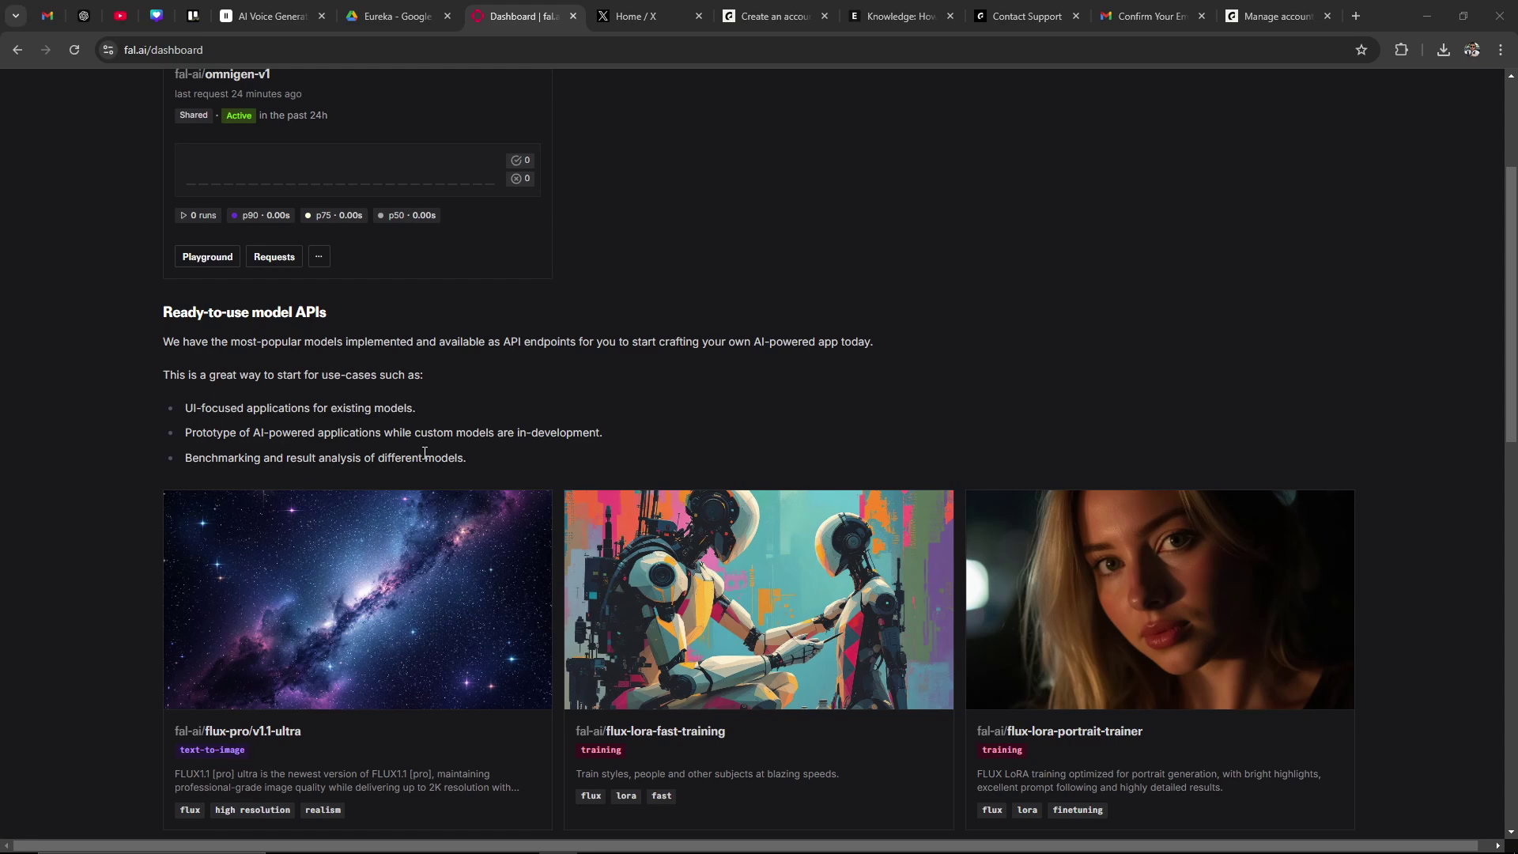
pyautogui.scroll(-4, 425, 455)
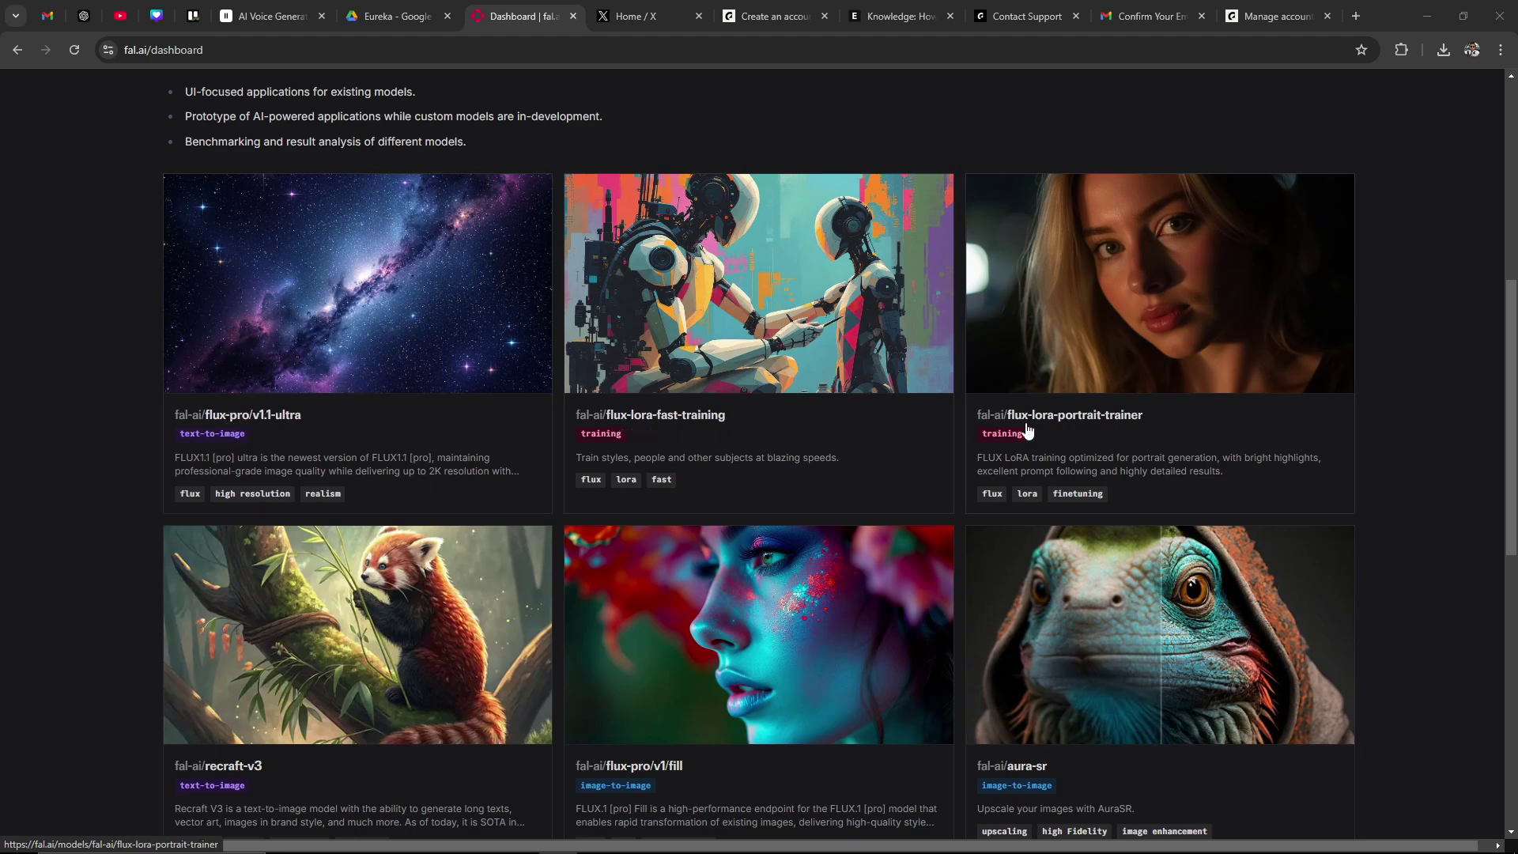
pyautogui.scroll(-3, 1112, 417)
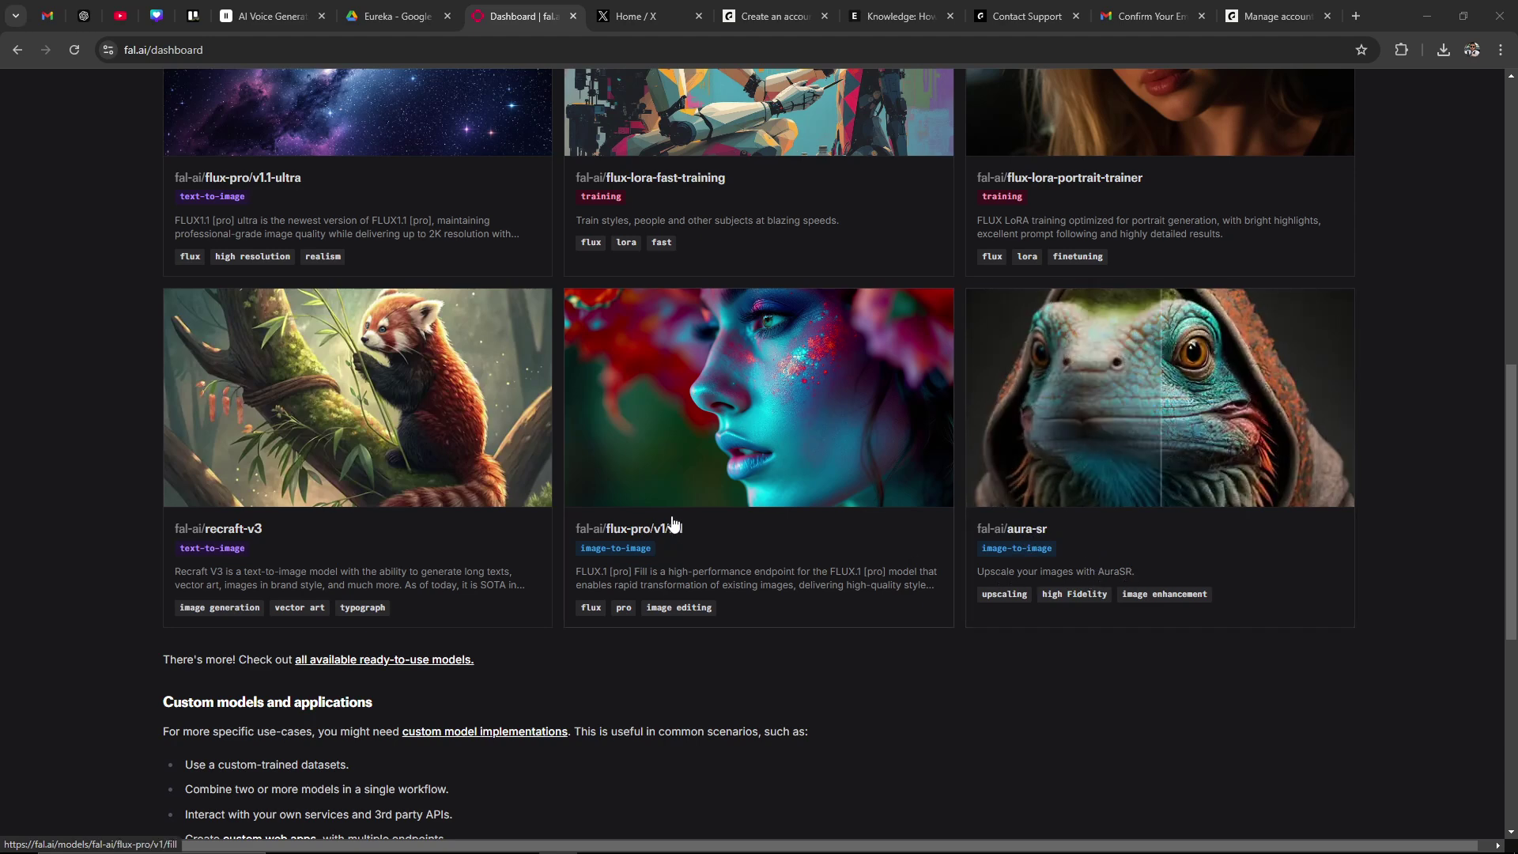
pyautogui.scroll(-3, 672, 526)
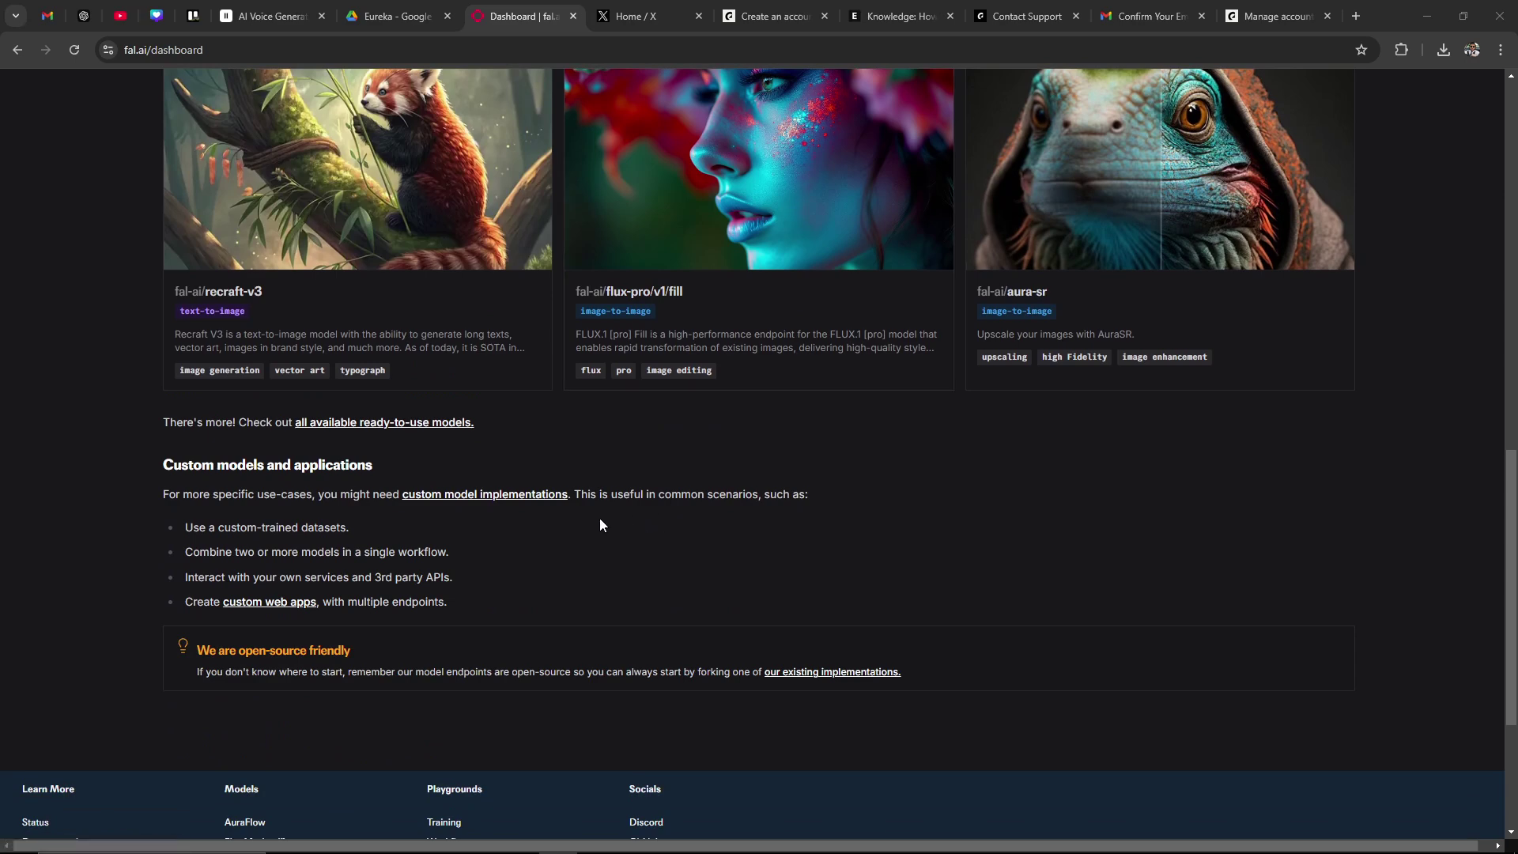
pyautogui.scroll(-2, 236, 466)
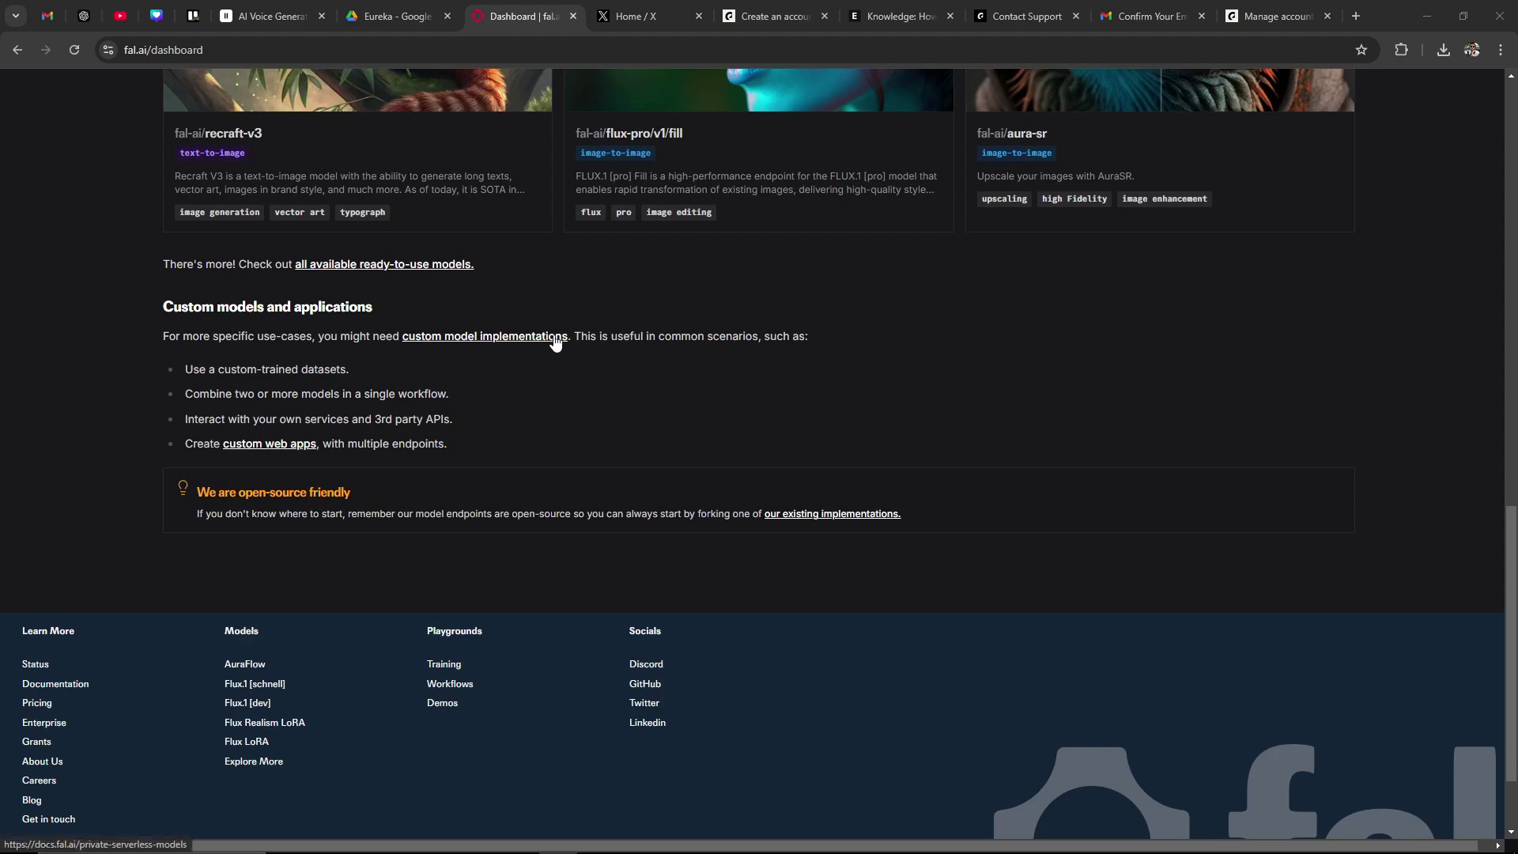
pyautogui.scroll(-2, 152, 403)
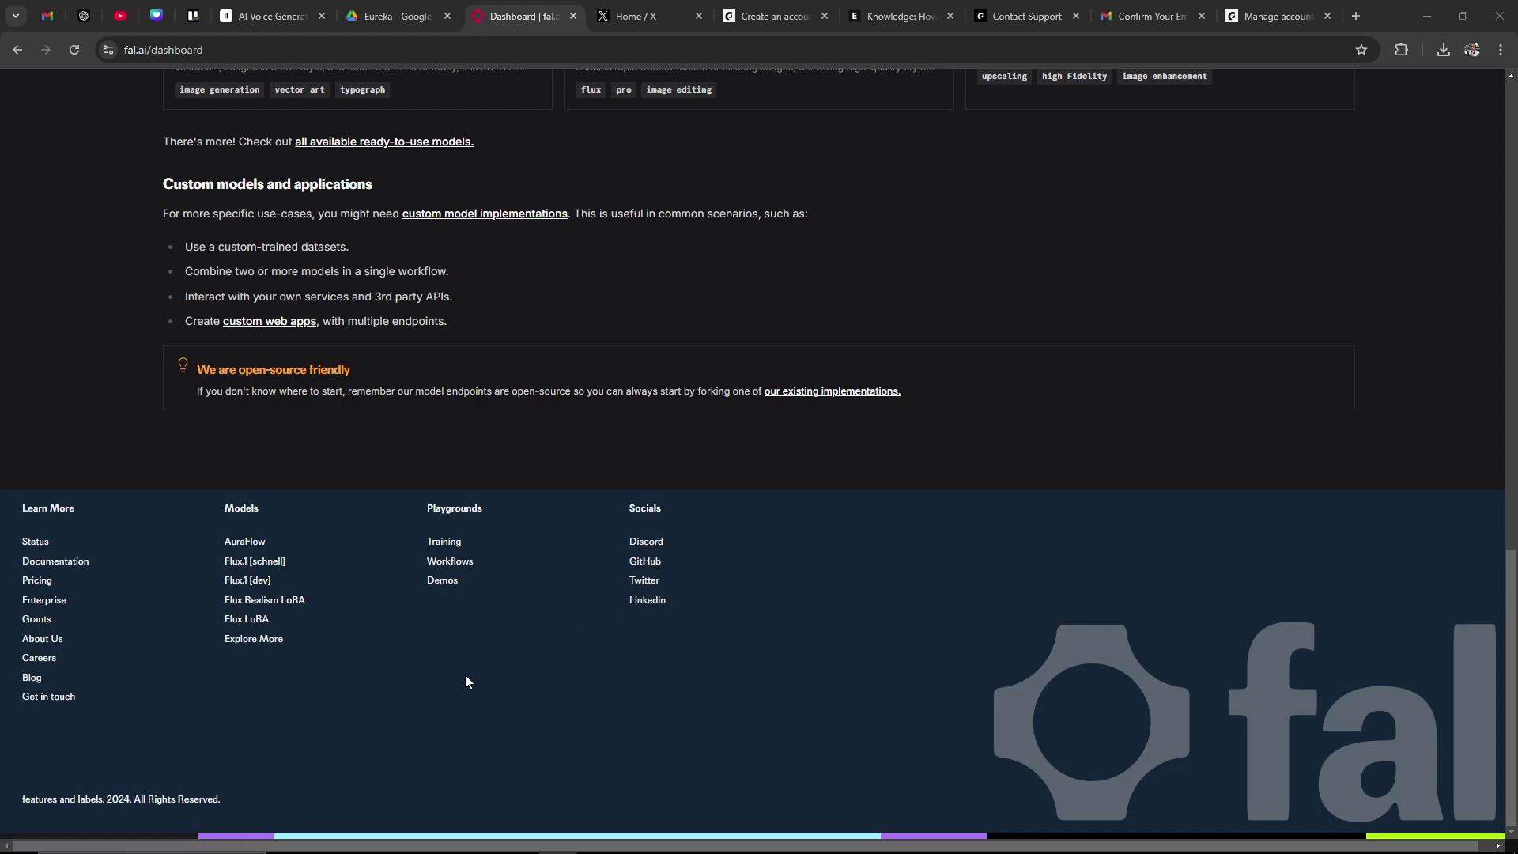
pyautogui.scroll(10, 452, 691)
pyautogui.scroll(7, 454, 699)
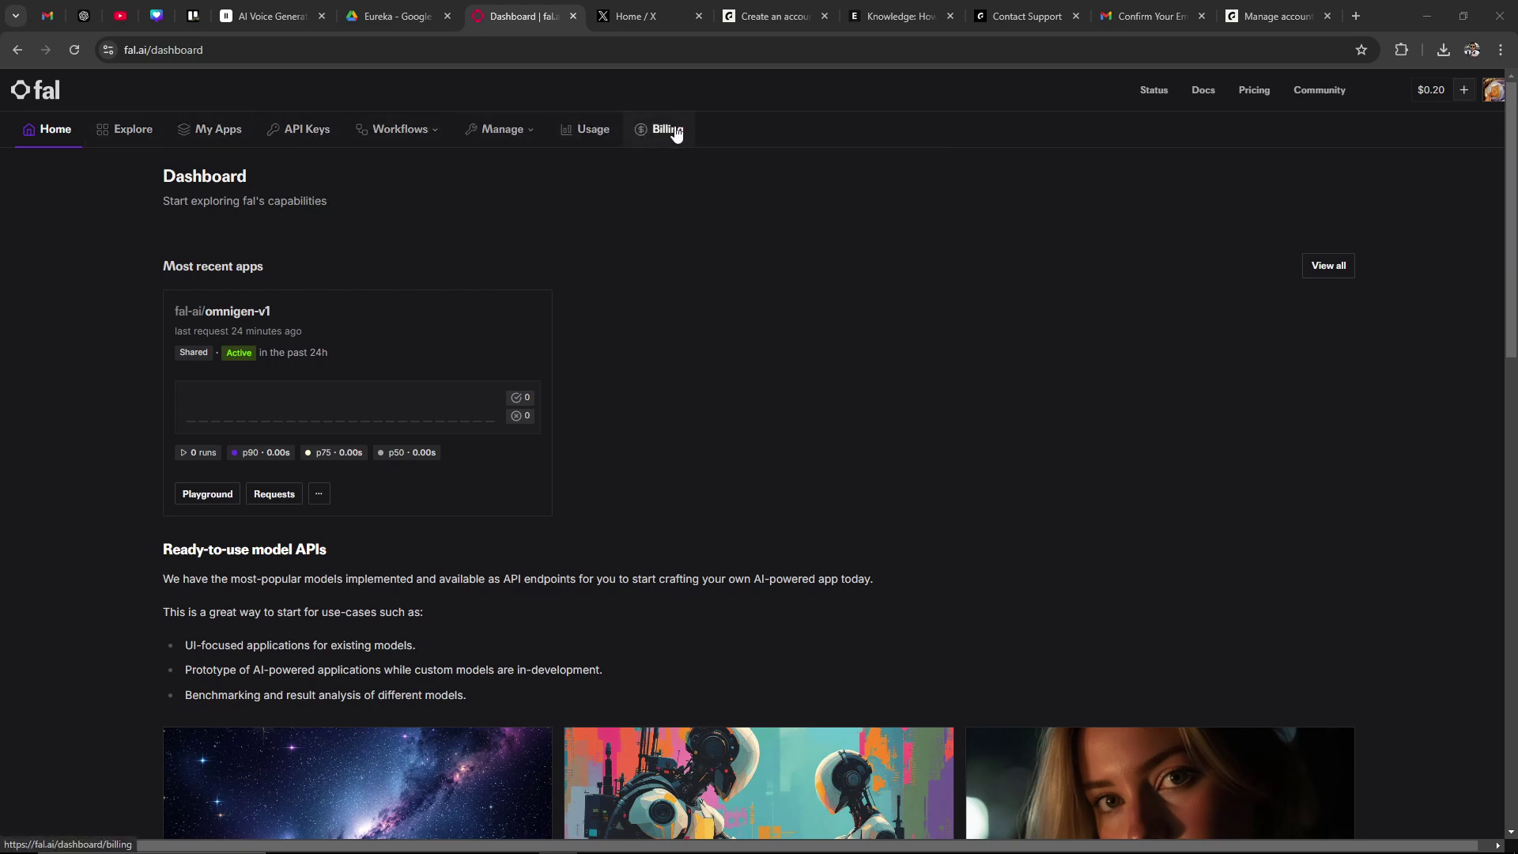
pyautogui.click(127, 137)
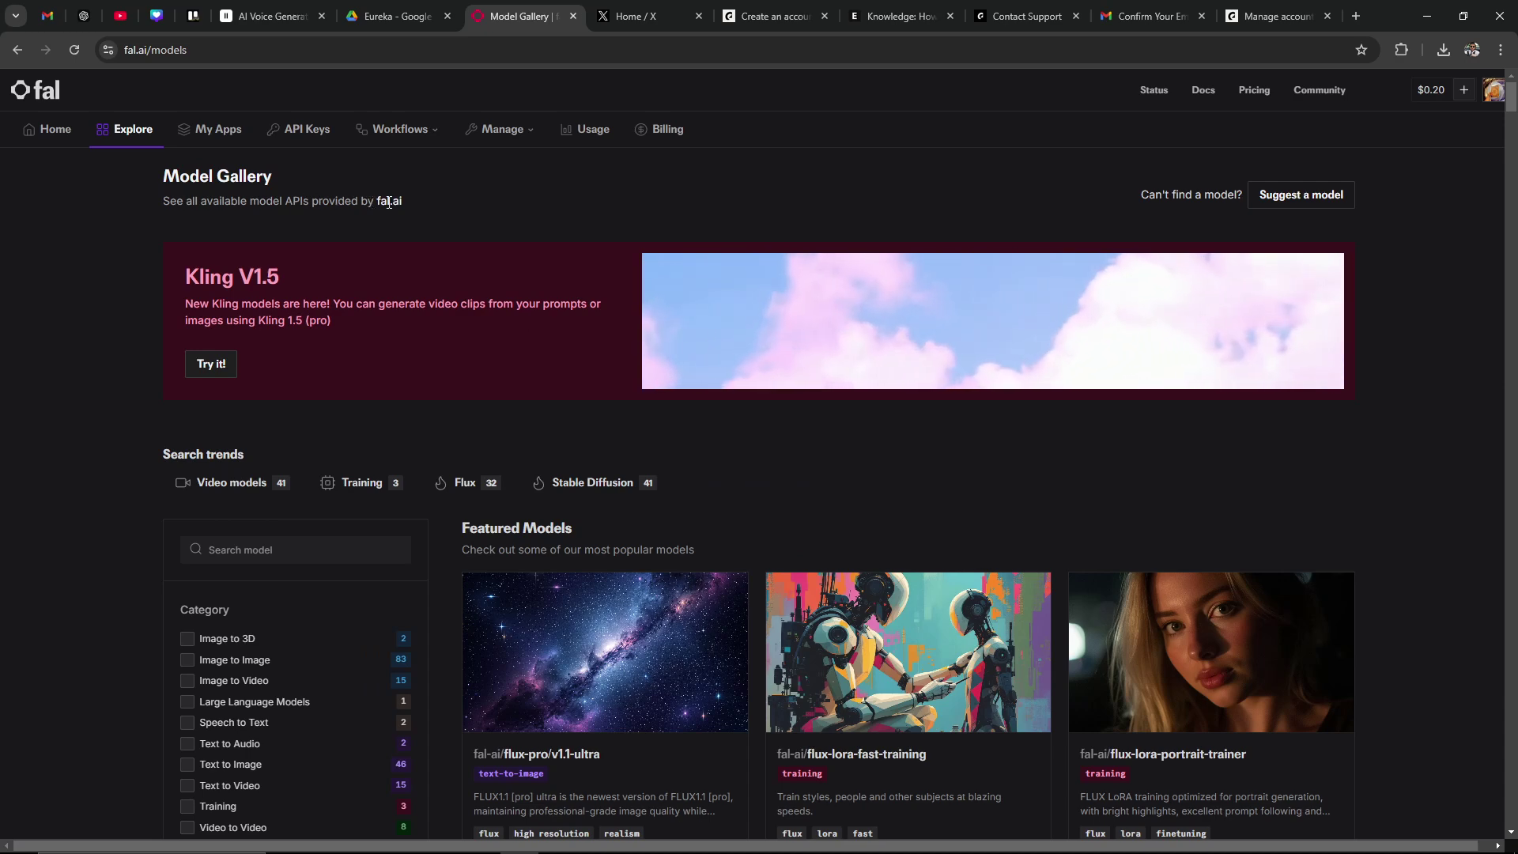
pyautogui.scroll(-1, 410, 257)
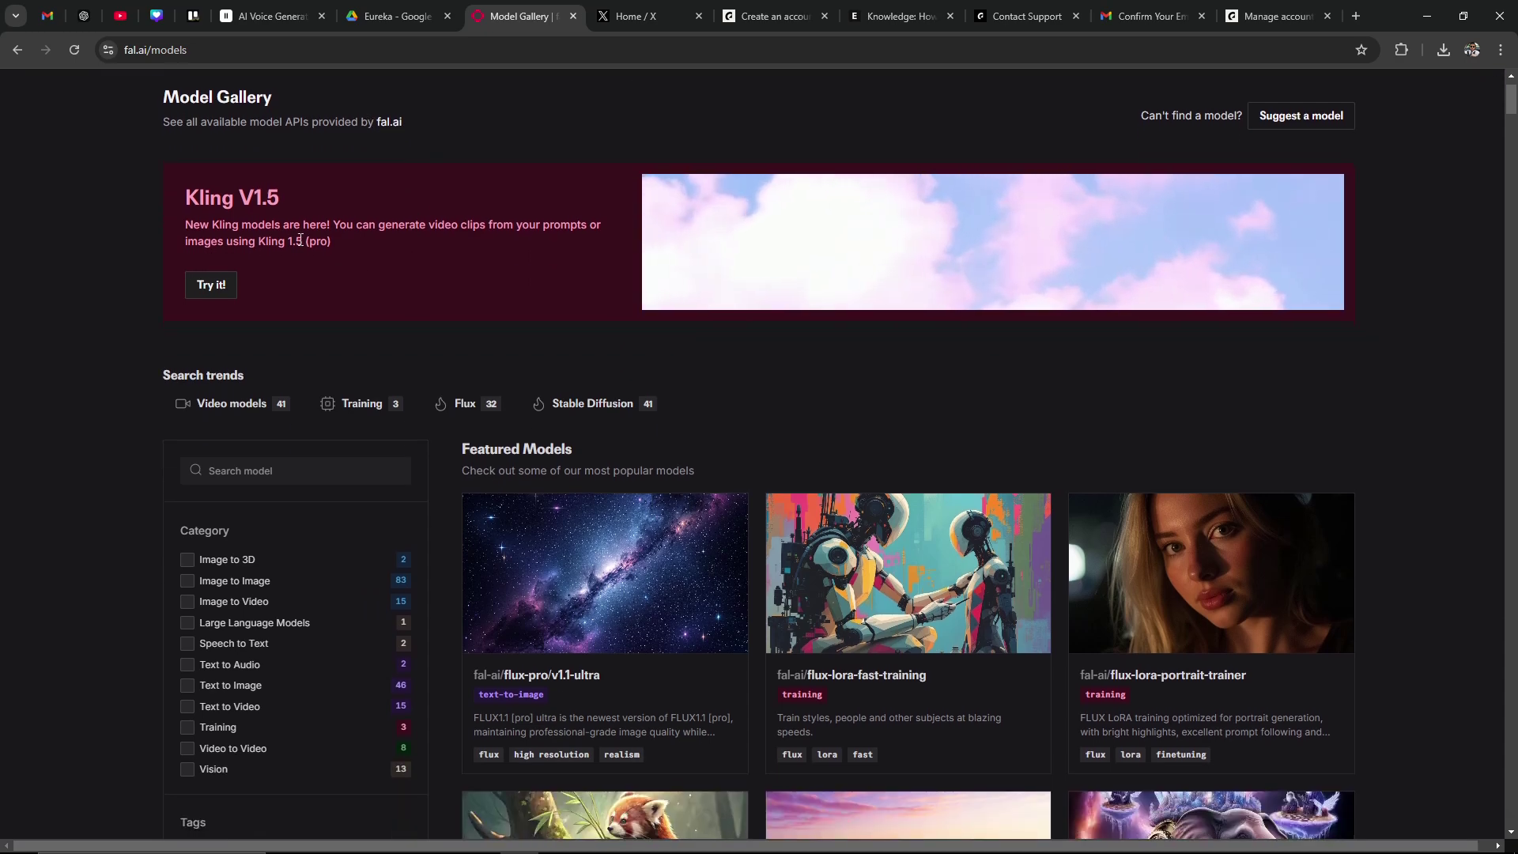
pyautogui.scroll(-3, 405, 257)
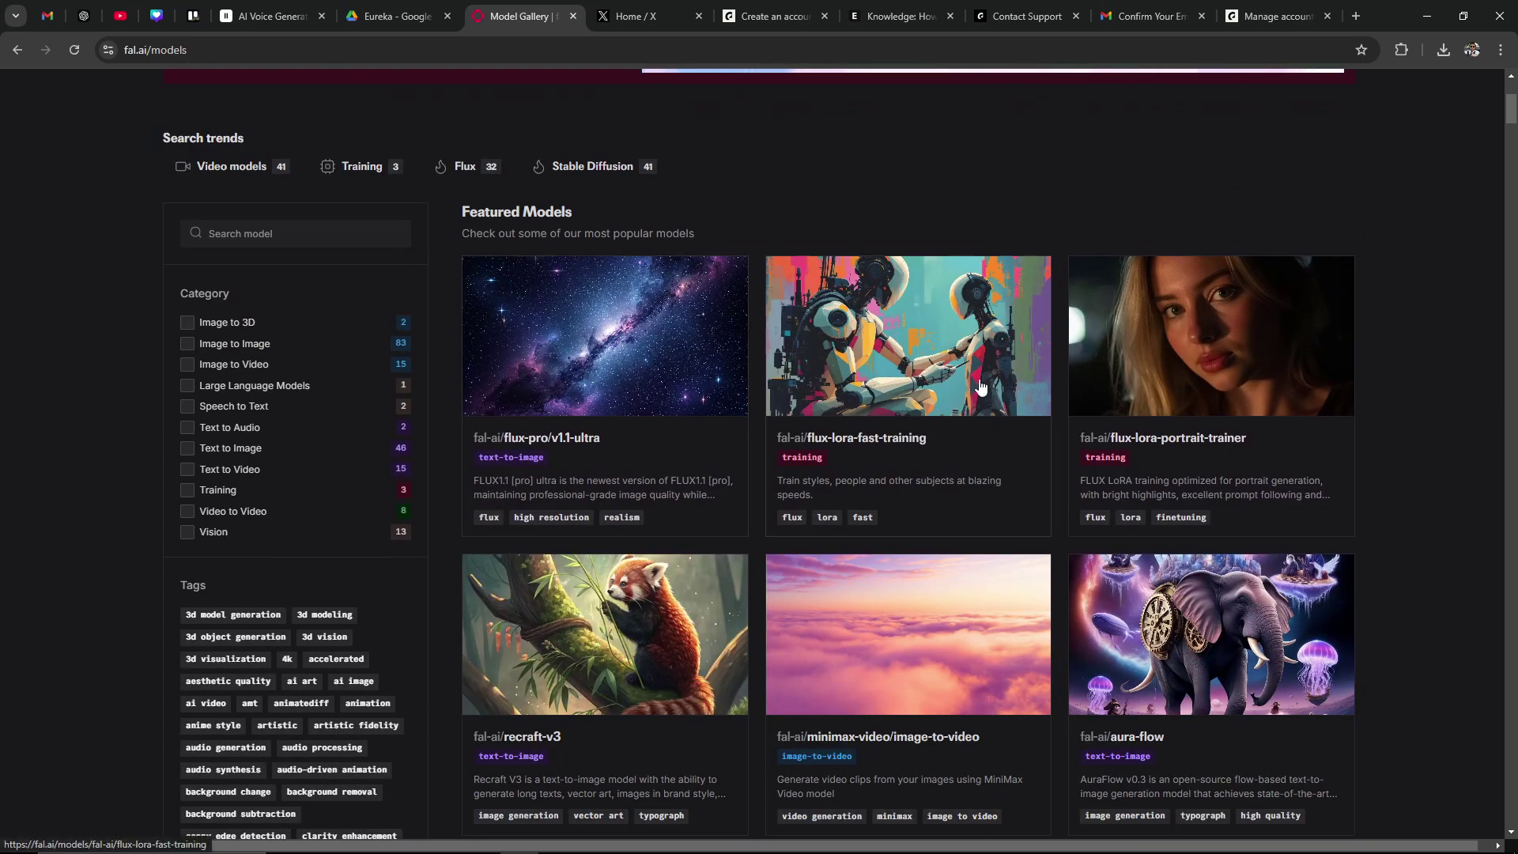
pyautogui.scroll(-3, 625, 348)
pyautogui.scroll(-2, 614, 403)
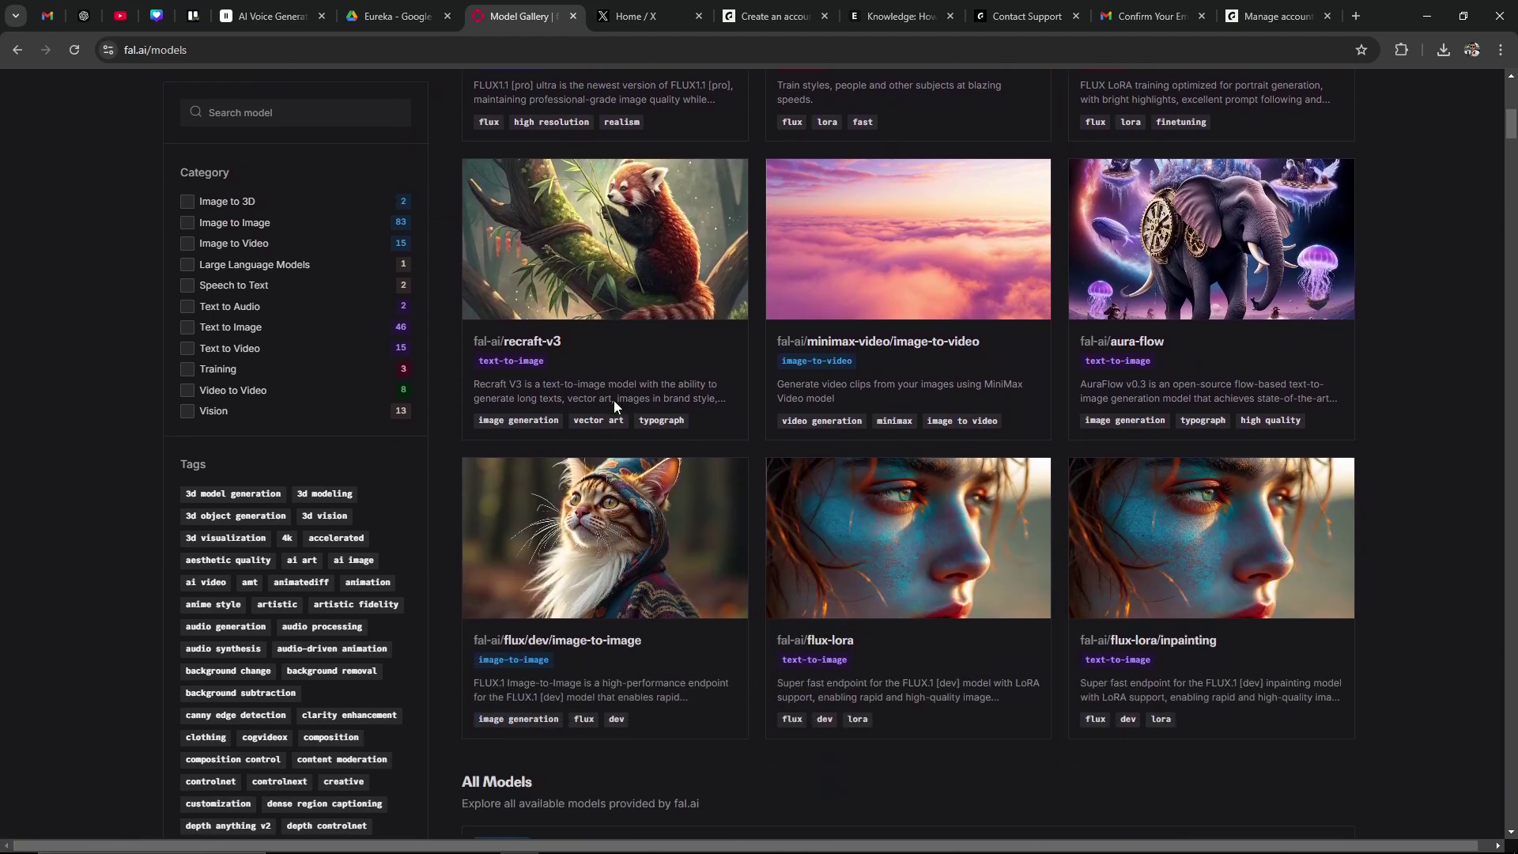
pyautogui.scroll(-3, 633, 407)
pyautogui.scroll(-3, 653, 413)
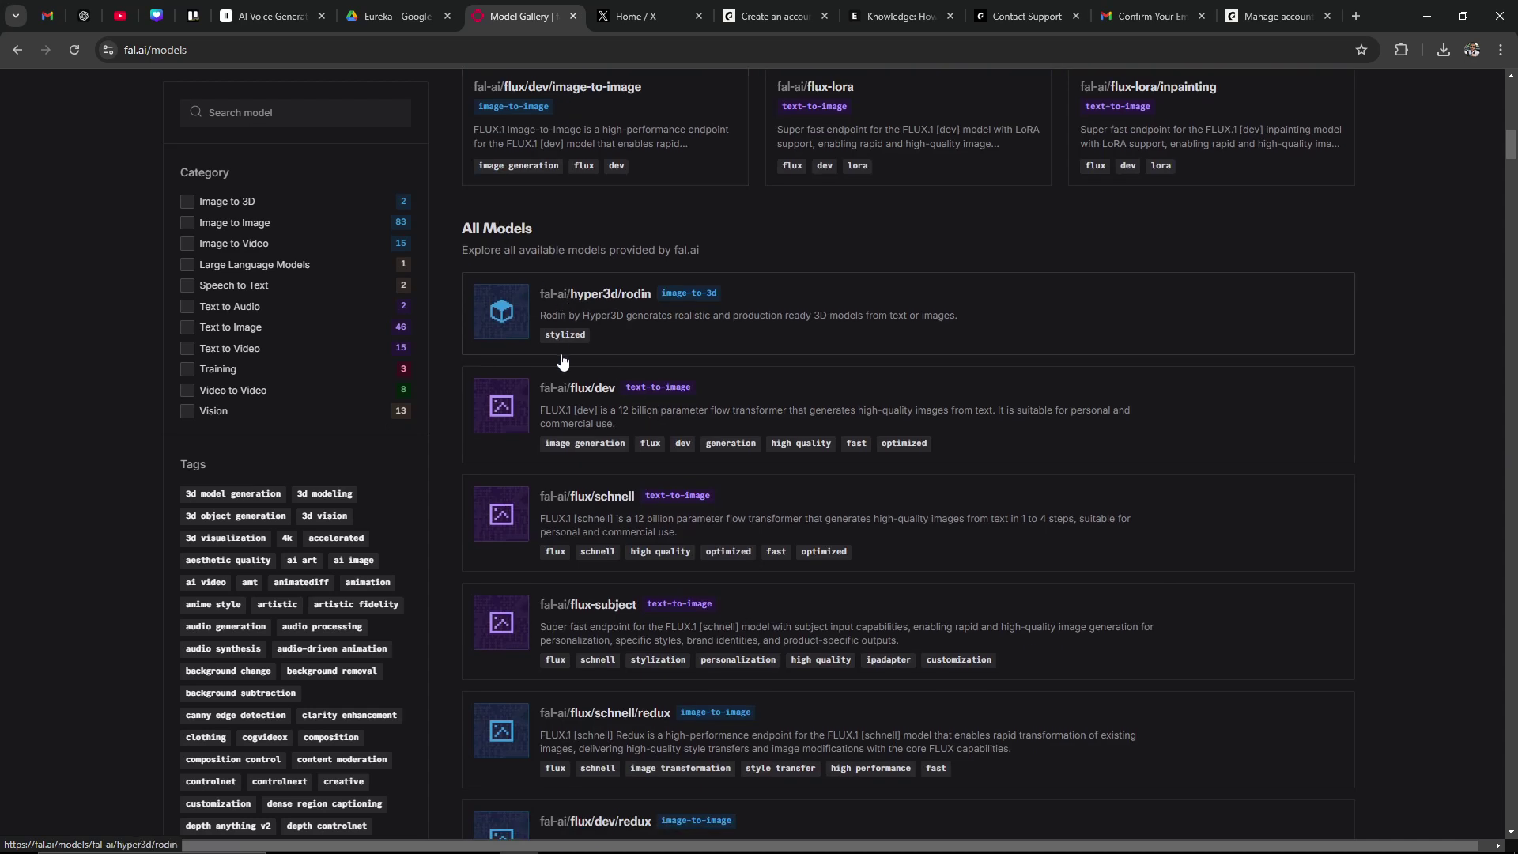
pyautogui.scroll(-5, 593, 363)
pyautogui.scroll(-8, 617, 375)
pyautogui.scroll(-2, 629, 385)
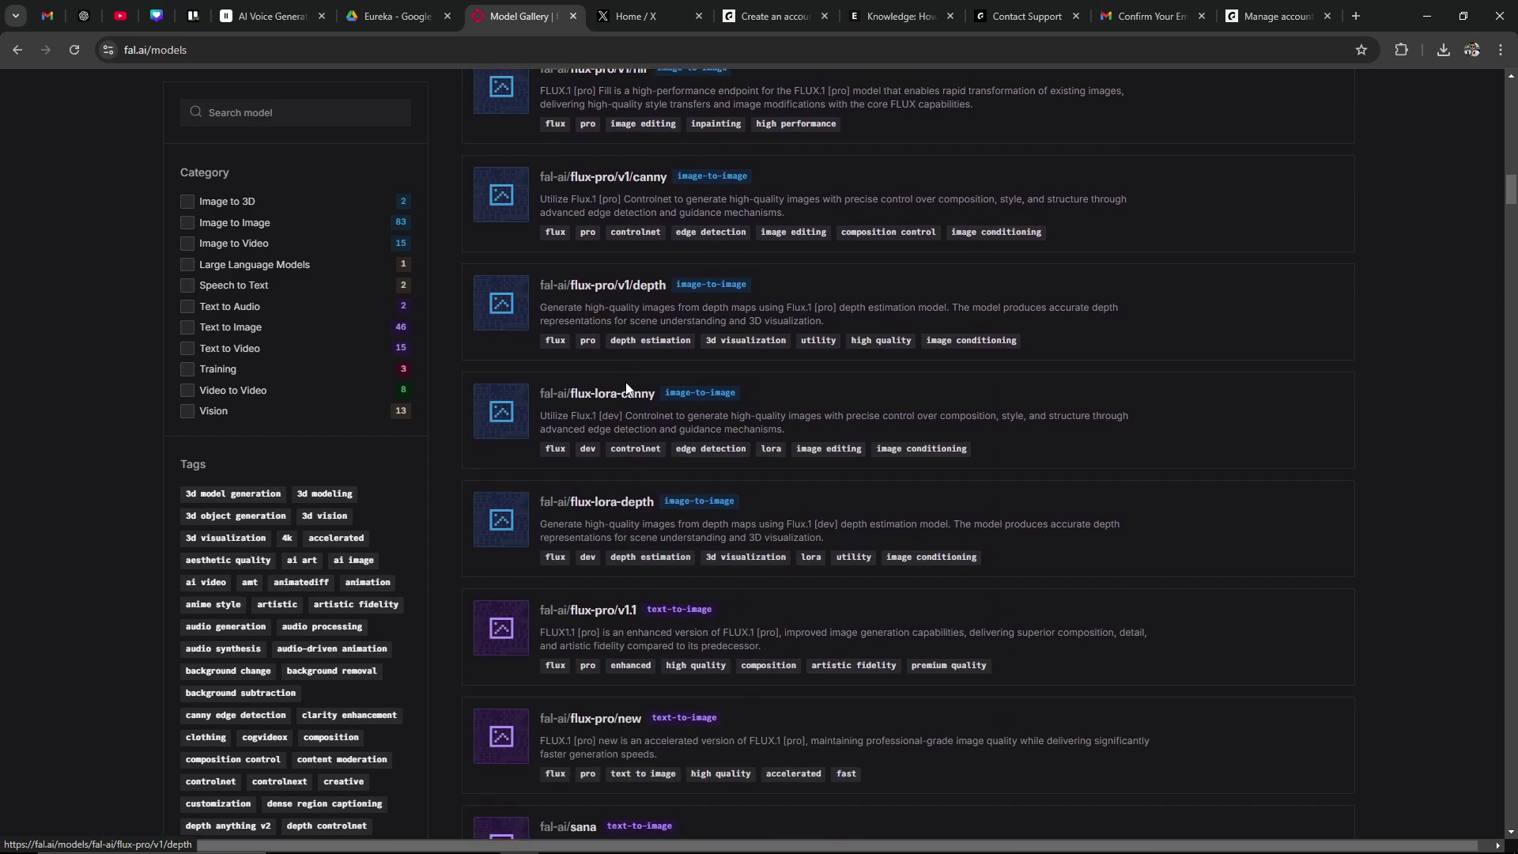
pyautogui.moveTo(1511, 191); pyautogui.dragTo(1507, 96)
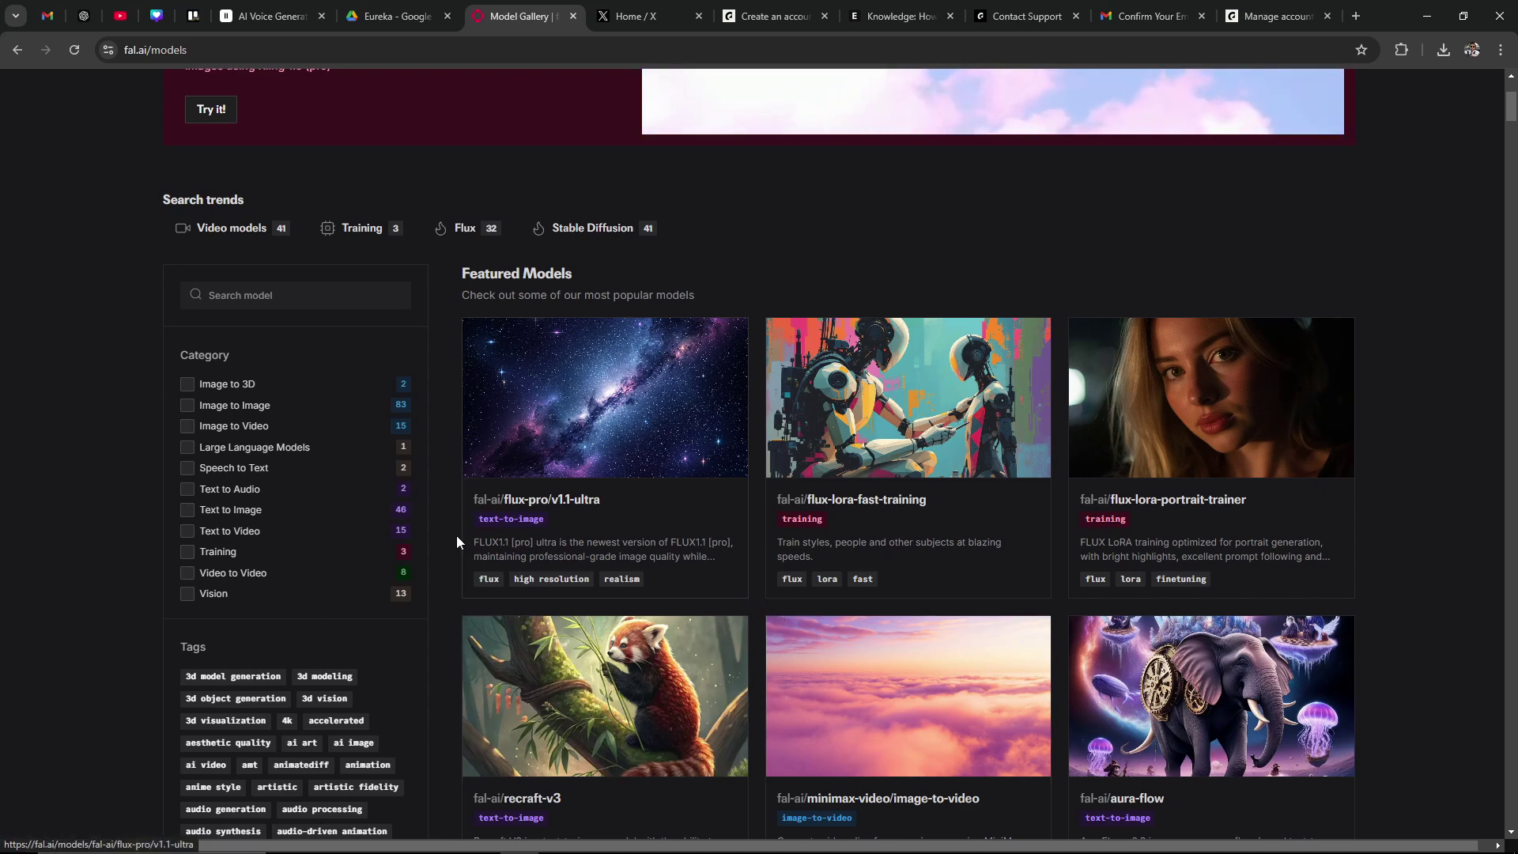
# Step: Filter one at a time by Image to 3D, Image to Image, Image to Video, Large Language Models, Speech to Text
pyautogui.click(188, 385)
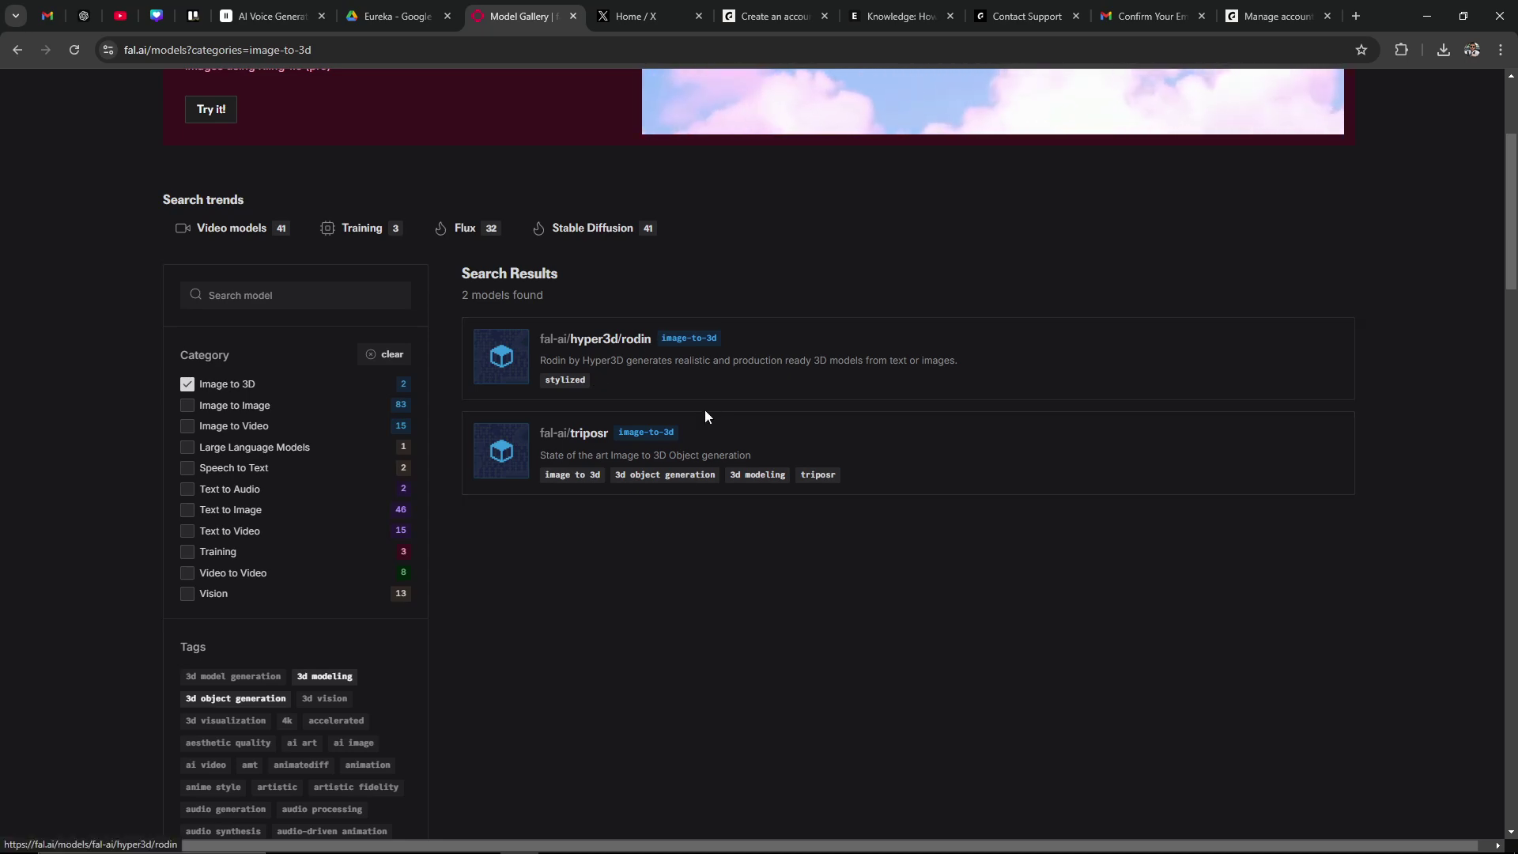
pyautogui.click(188, 384)
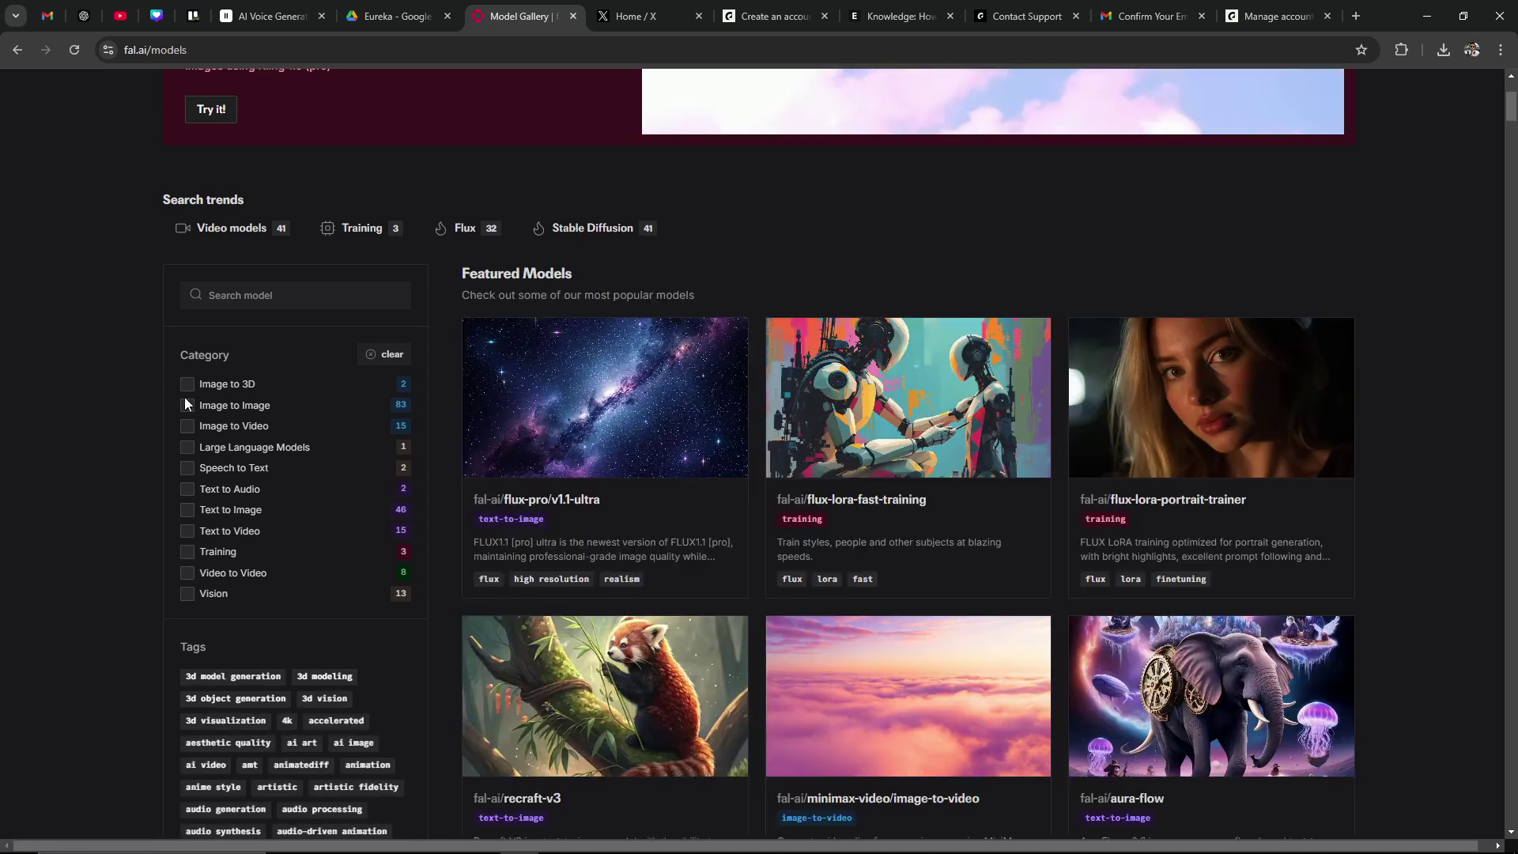
pyautogui.click(186, 406)
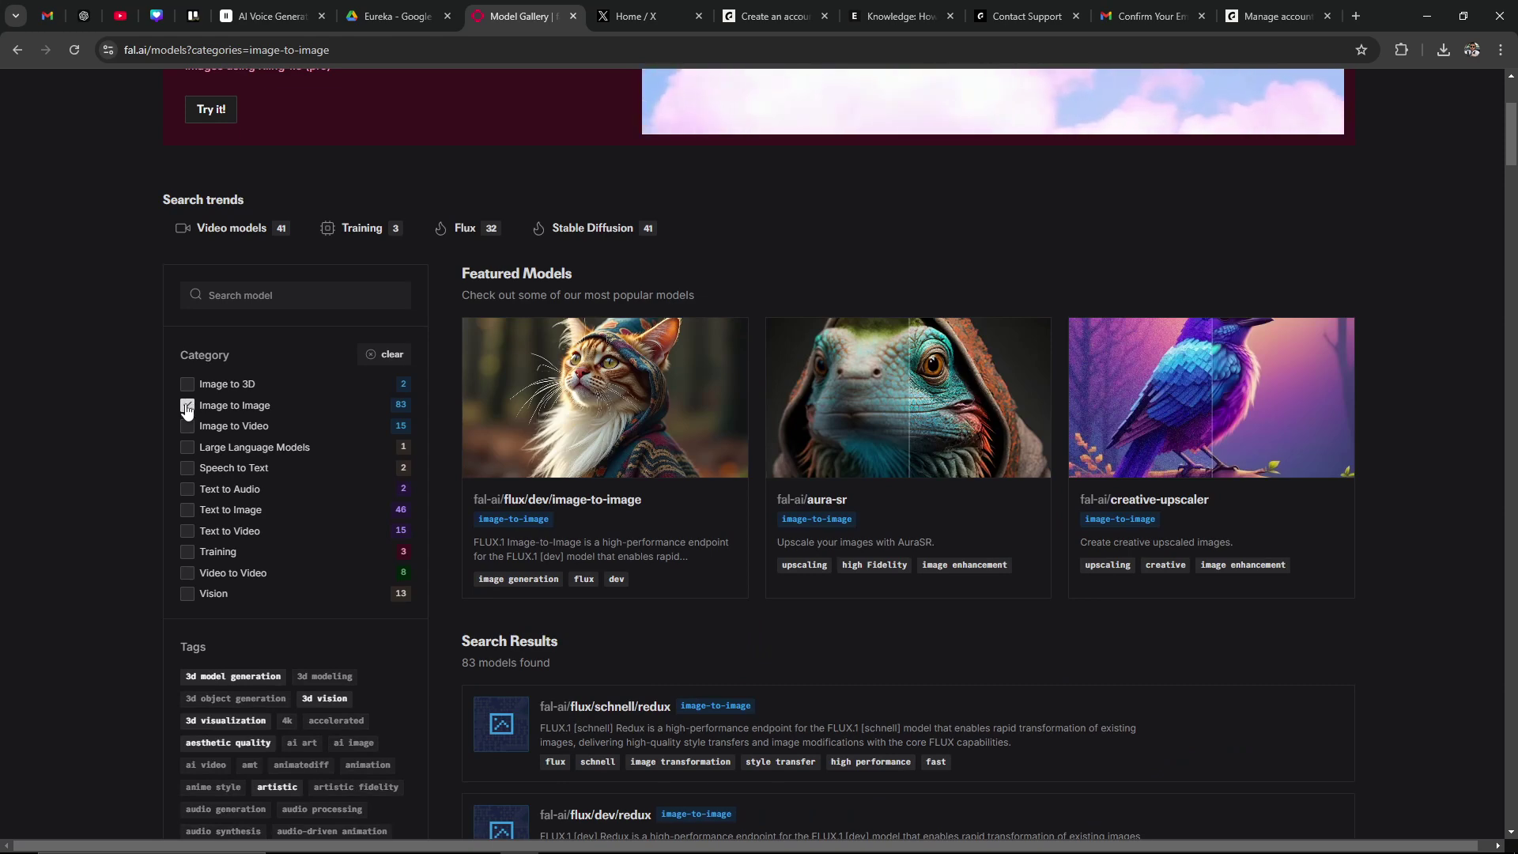
pyautogui.click(187, 406)
pyautogui.click(188, 426)
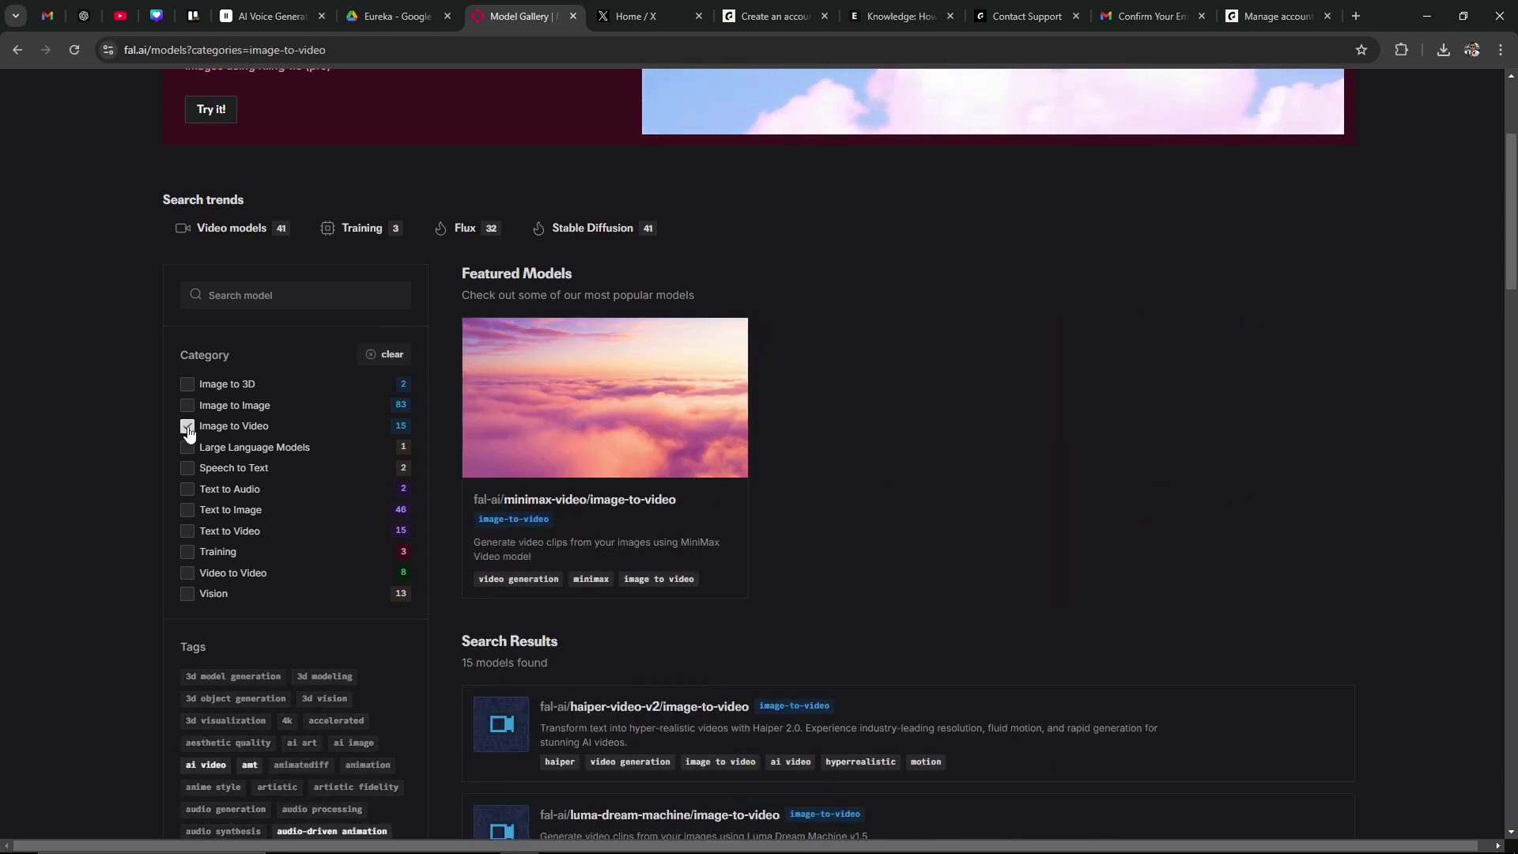
pyautogui.click(187, 428)
pyautogui.click(189, 448)
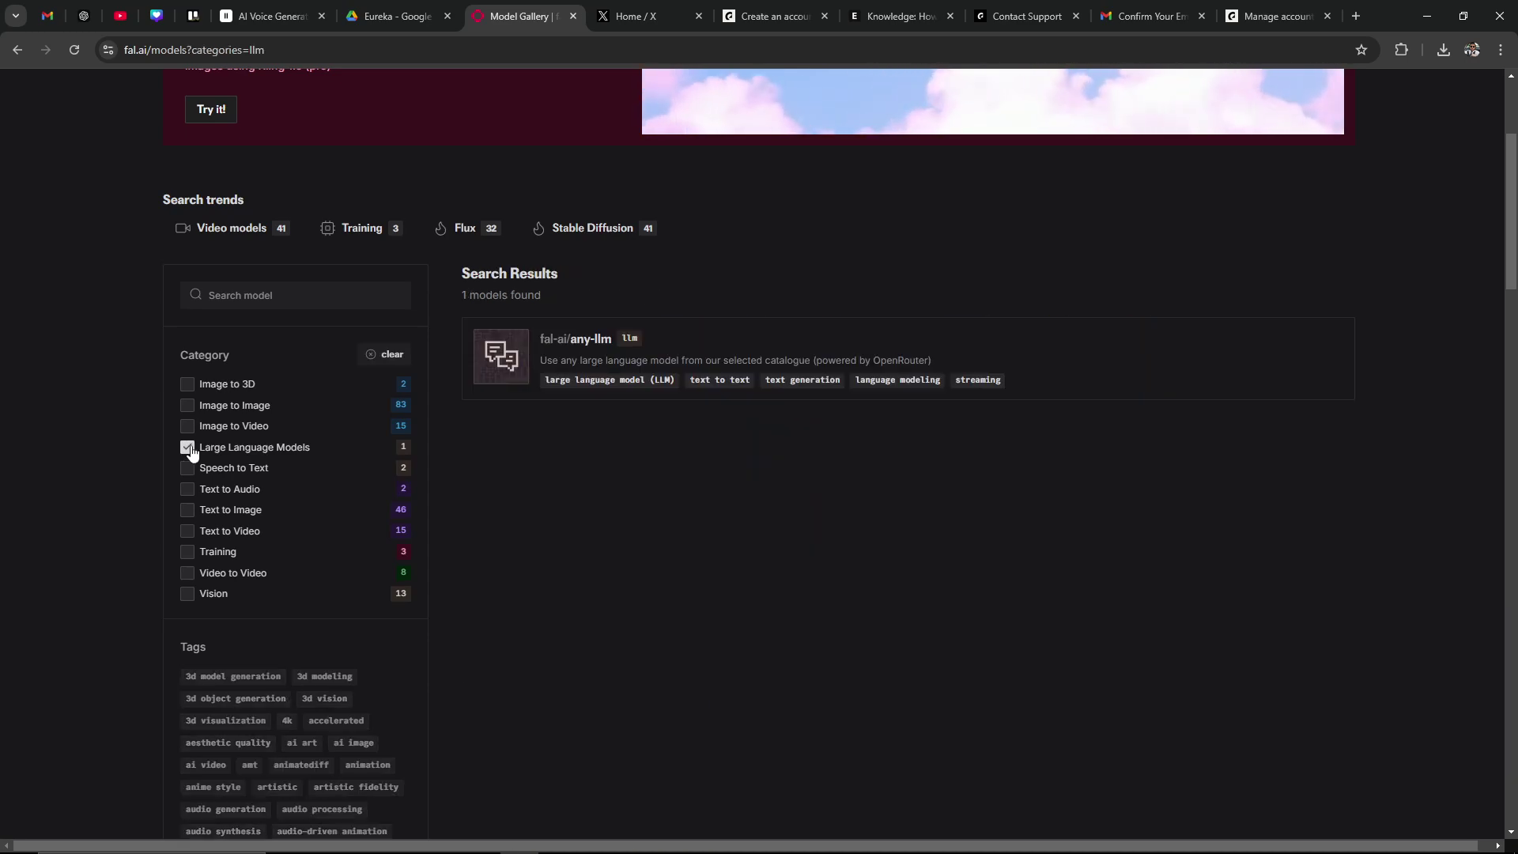
pyautogui.click(187, 448)
pyautogui.click(188, 468)
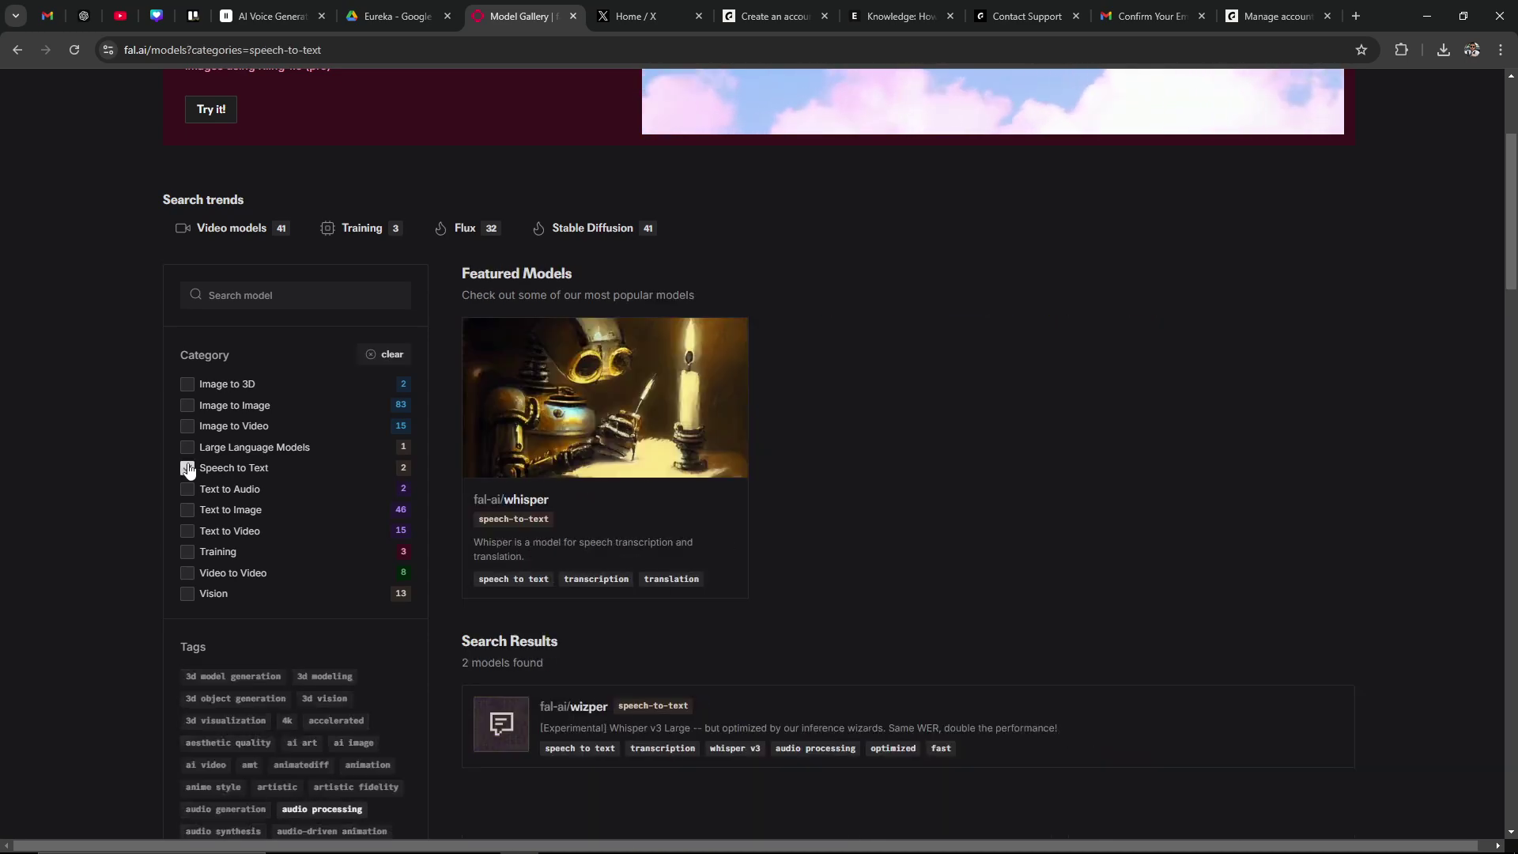
pyautogui.click(188, 469)
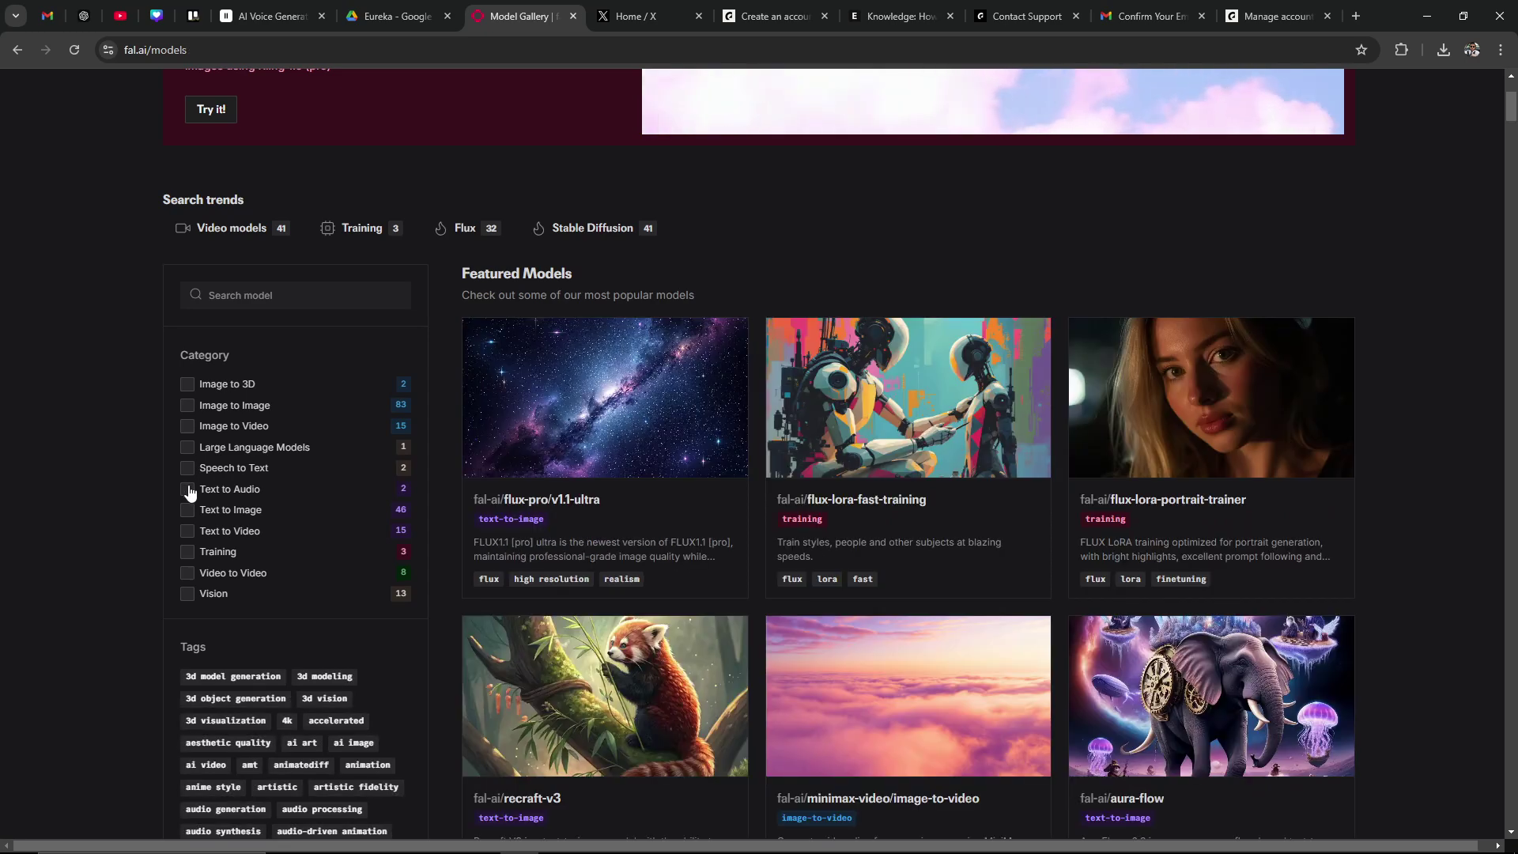
# Step: Filter in turn by Text to Audio, Text to Image, Text to Video, Training, Video to Video, Vision, then clear
pyautogui.click(187, 490)
pyautogui.click(187, 489)
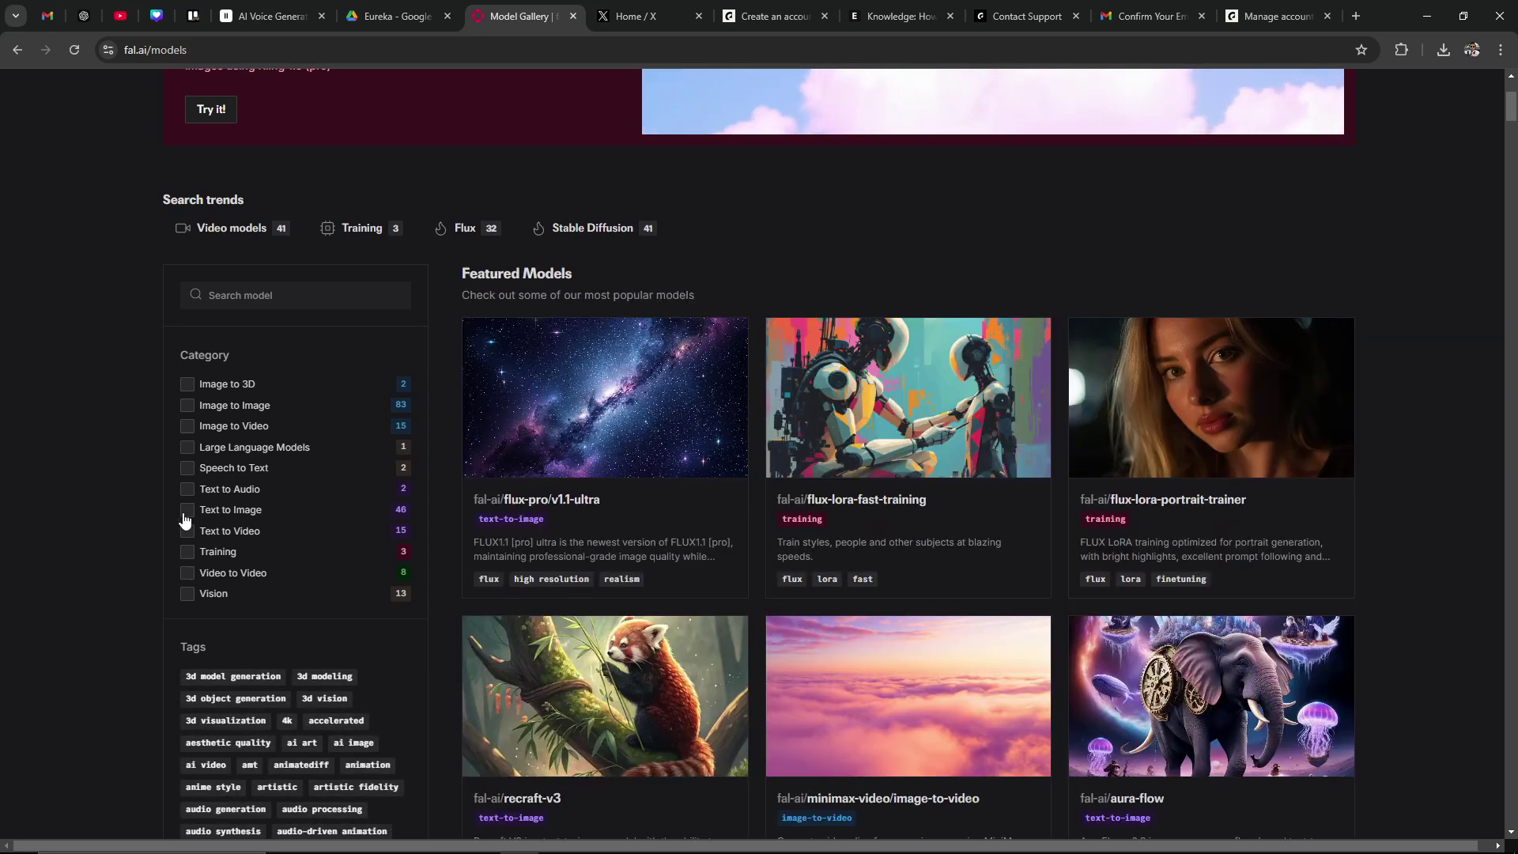
pyautogui.click(186, 511)
pyautogui.click(186, 512)
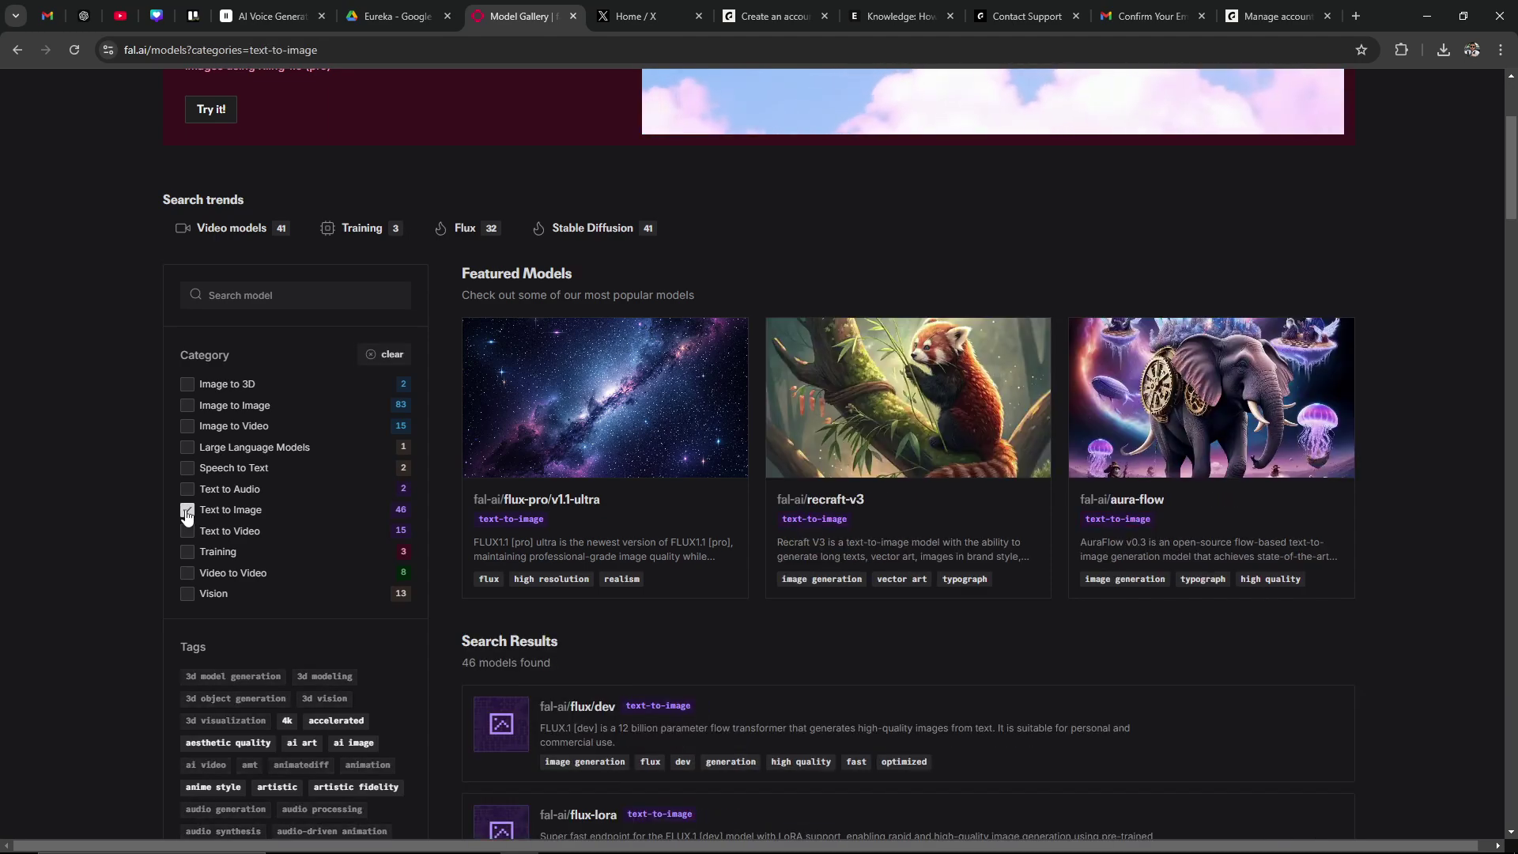
pyautogui.click(188, 532)
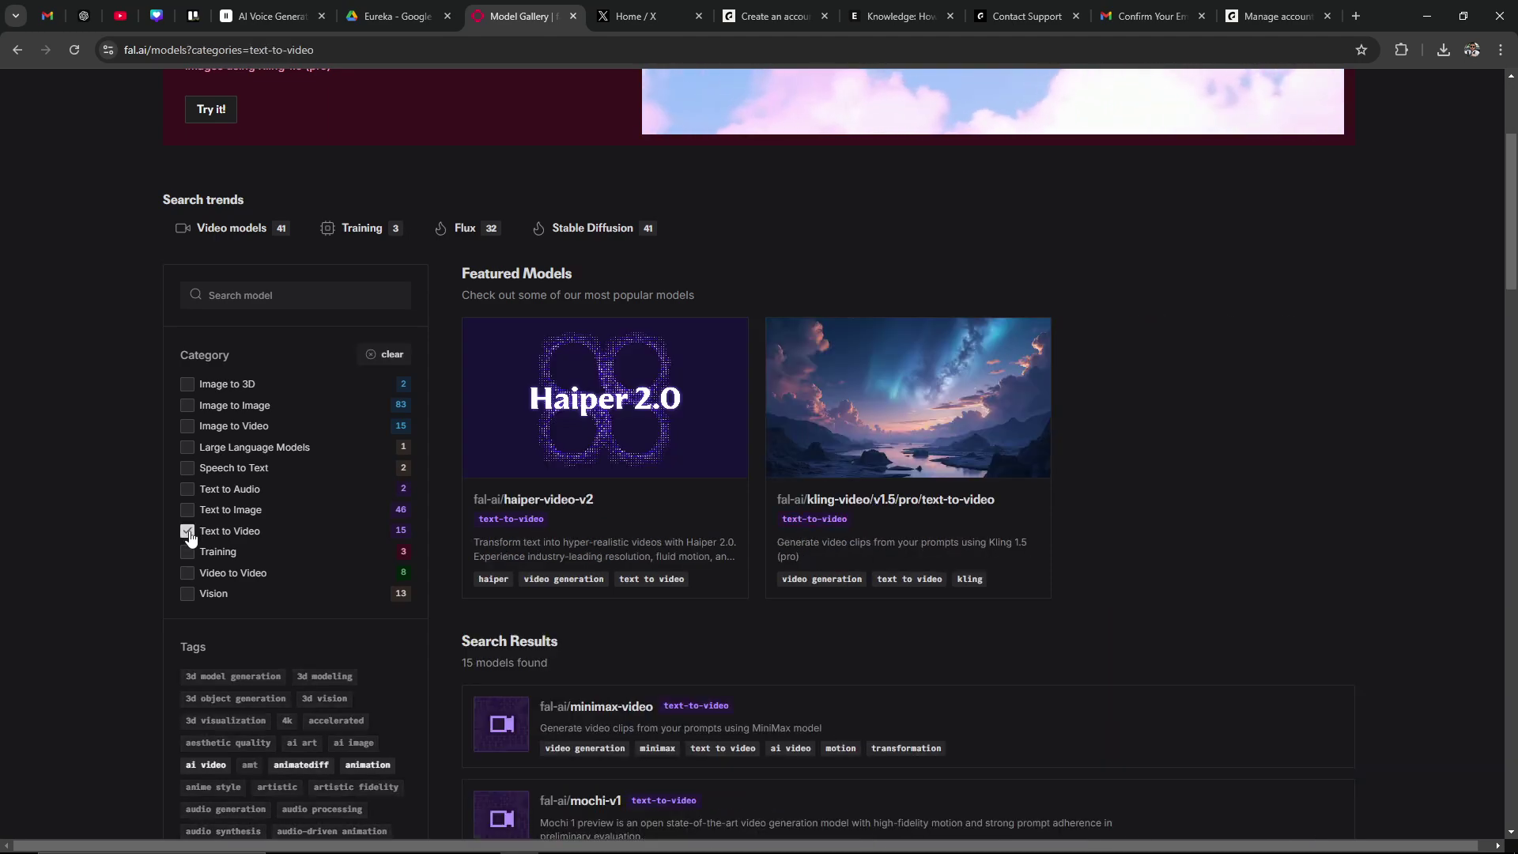
pyautogui.click(188, 531)
pyautogui.click(187, 553)
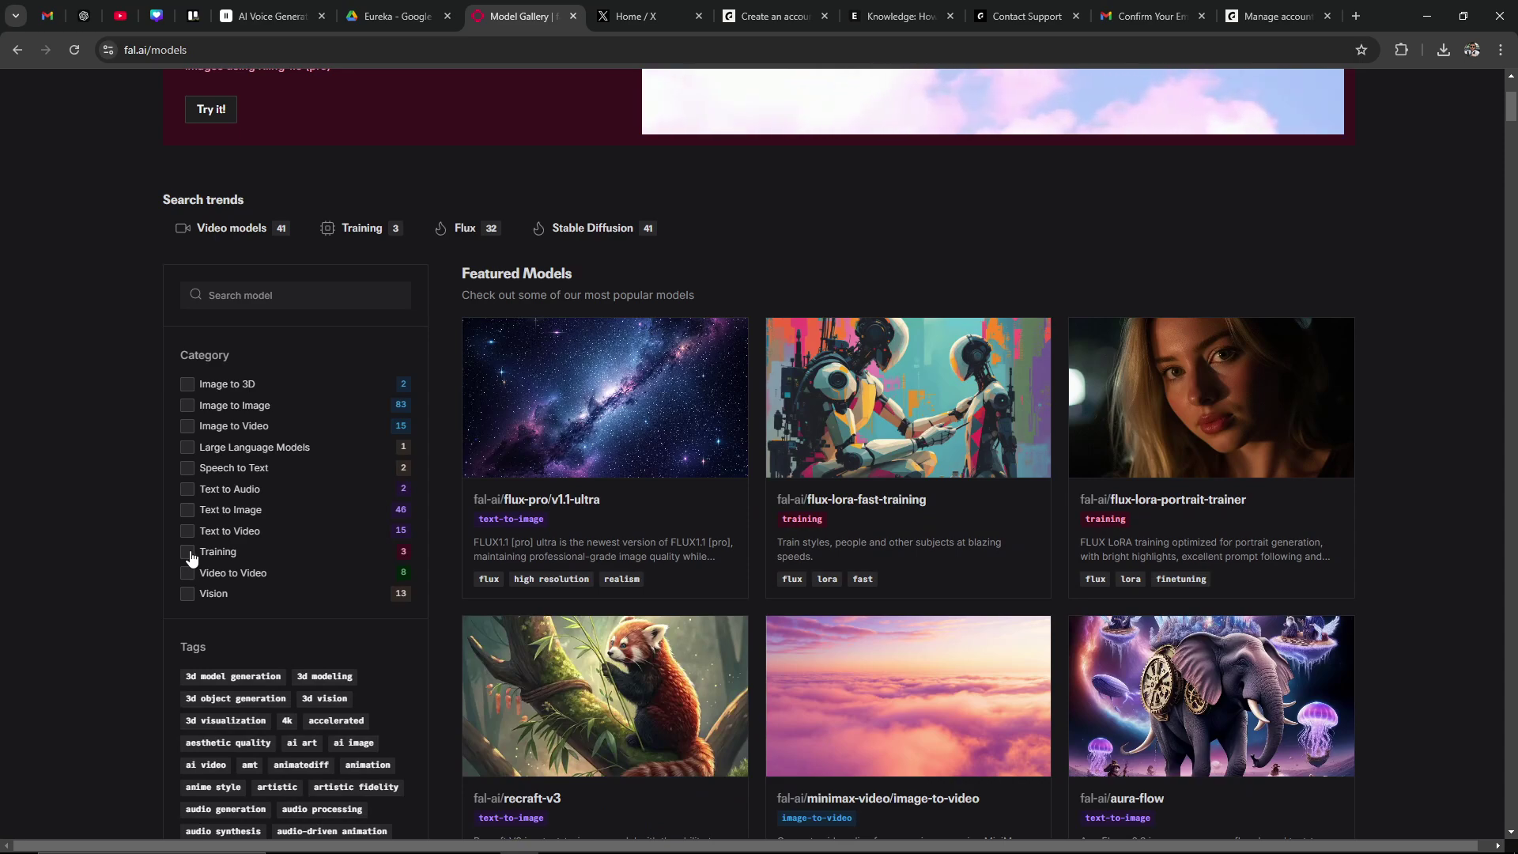
pyautogui.click(187, 552)
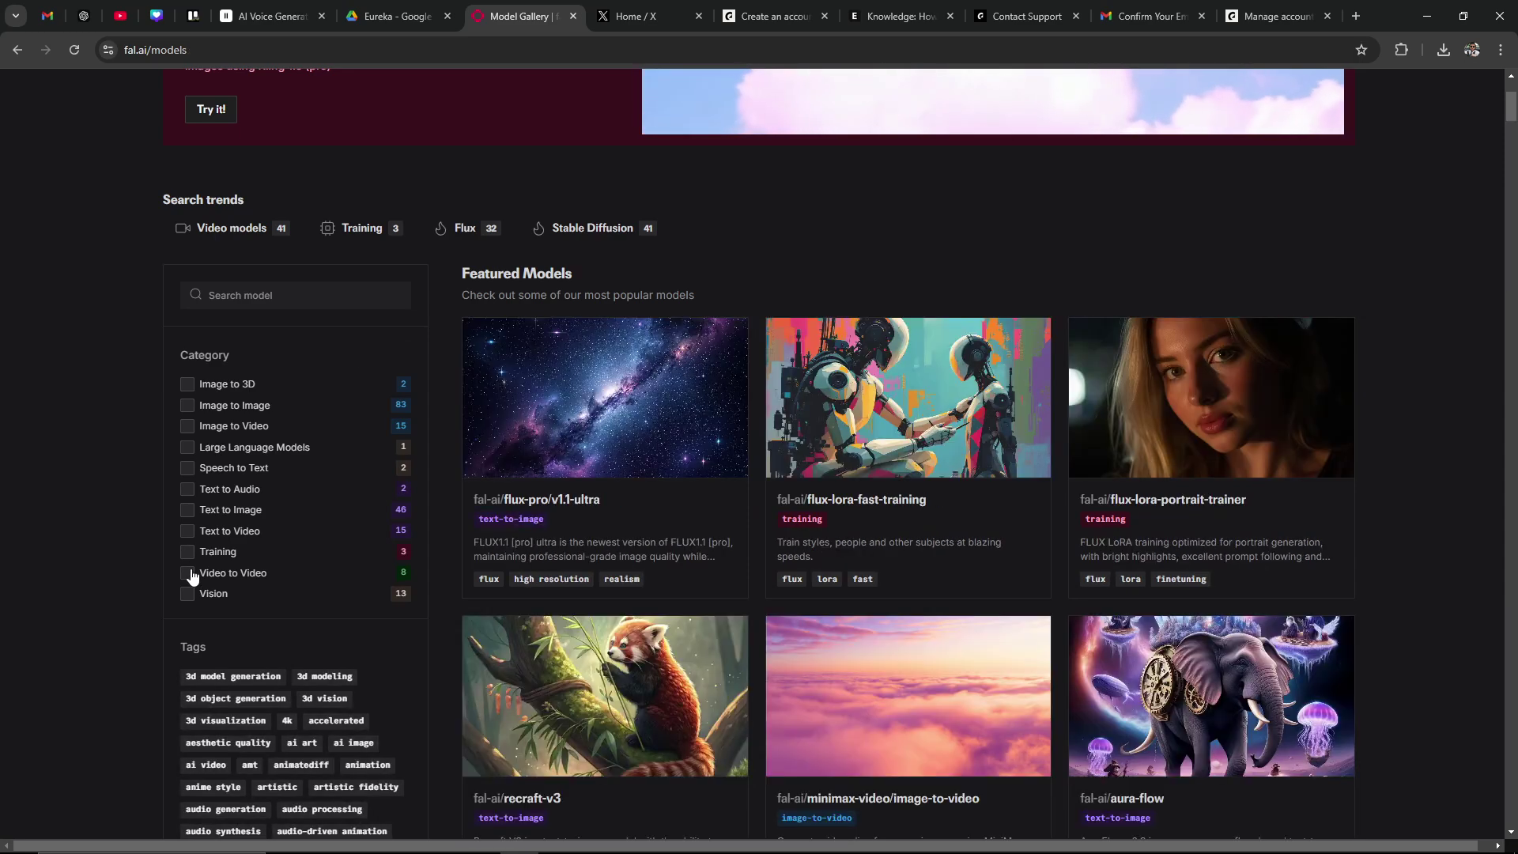
pyautogui.click(188, 573)
pyautogui.click(187, 573)
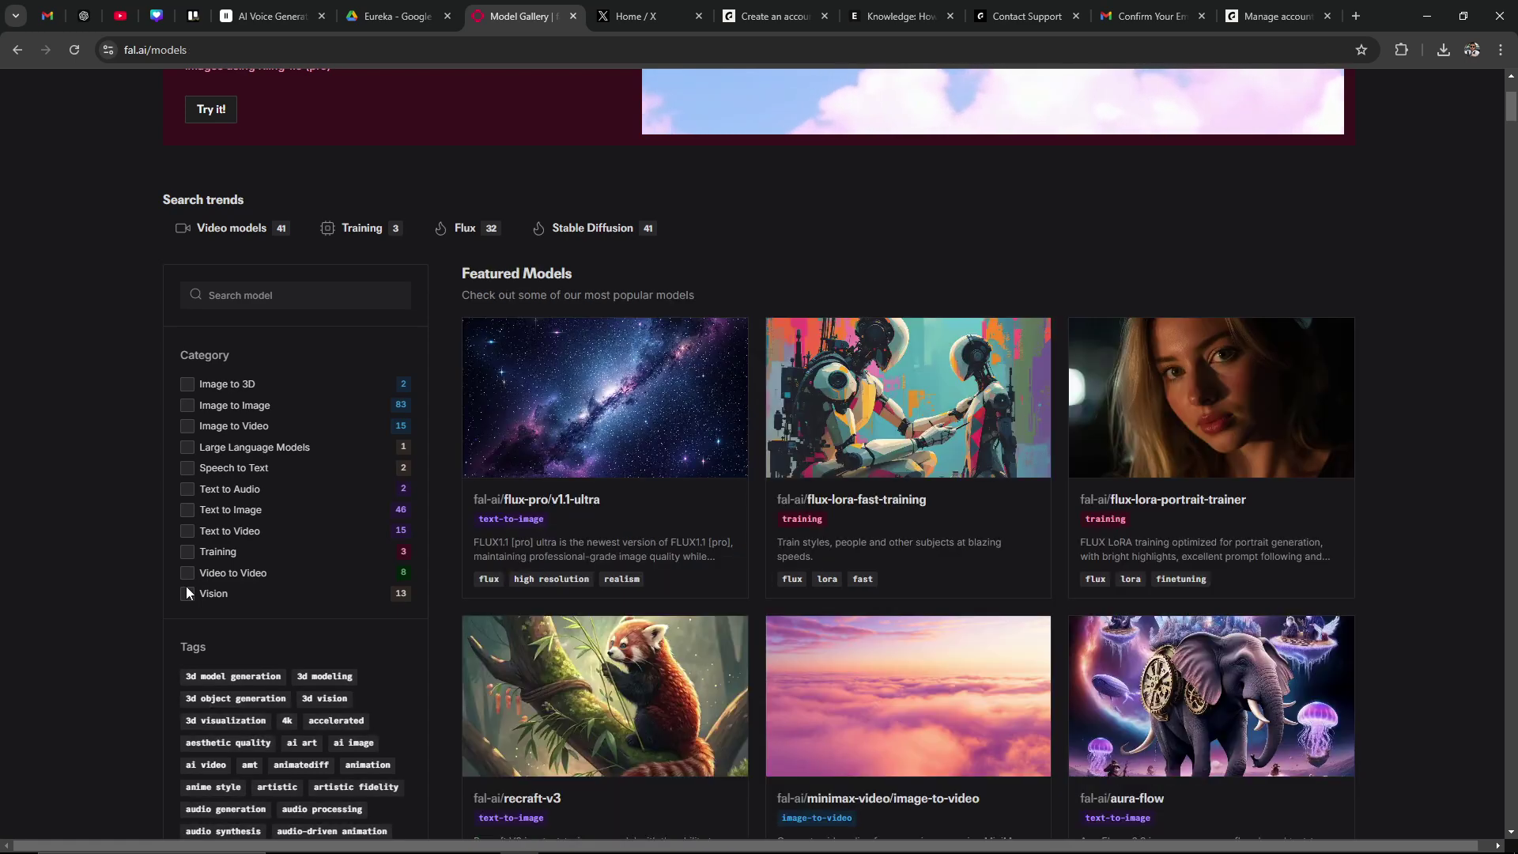
pyautogui.click(188, 594)
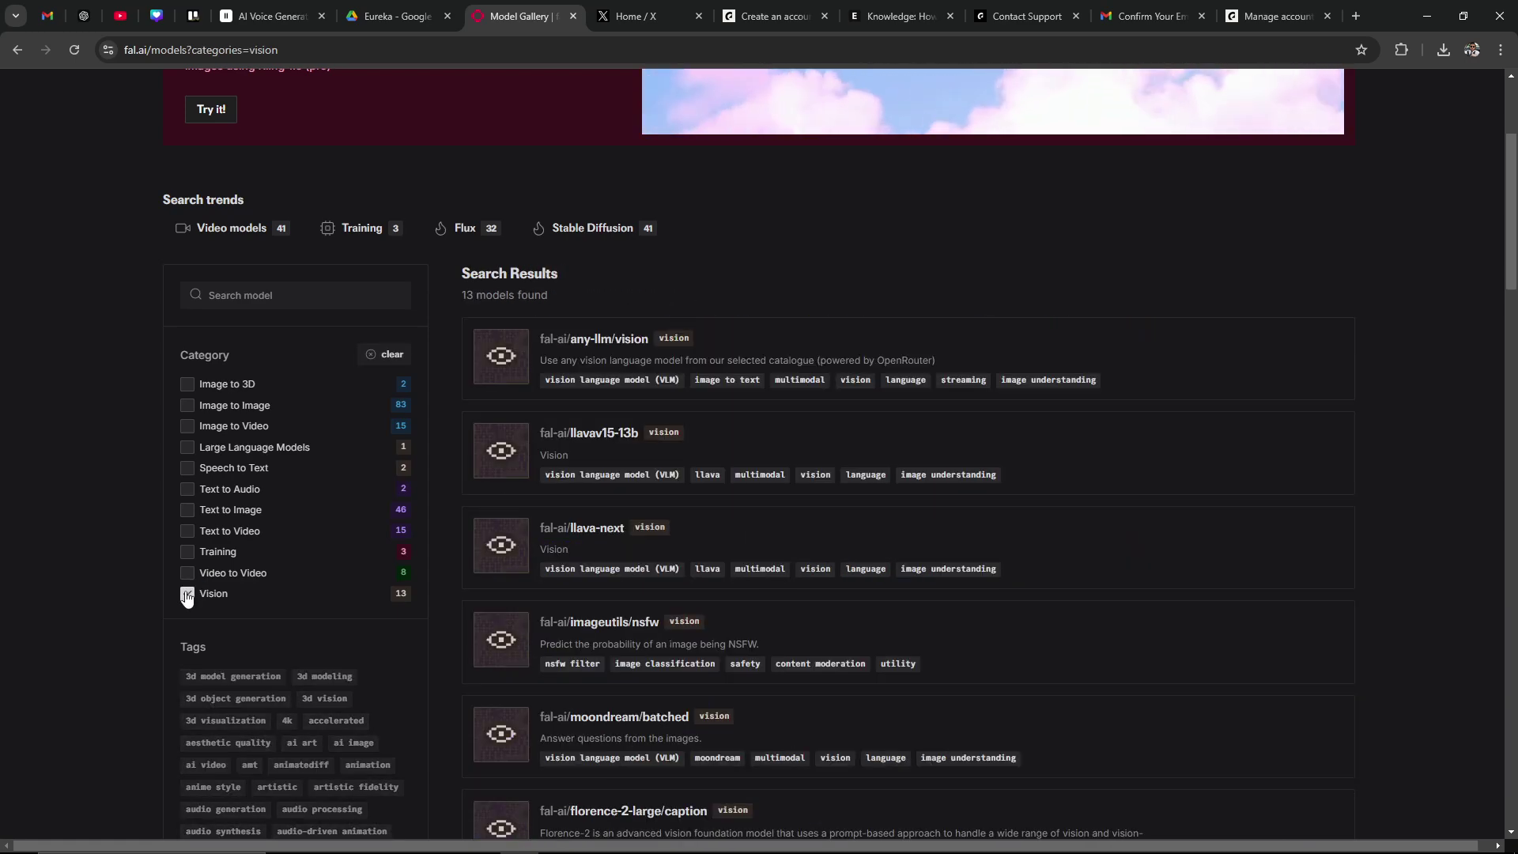
pyautogui.click(188, 594)
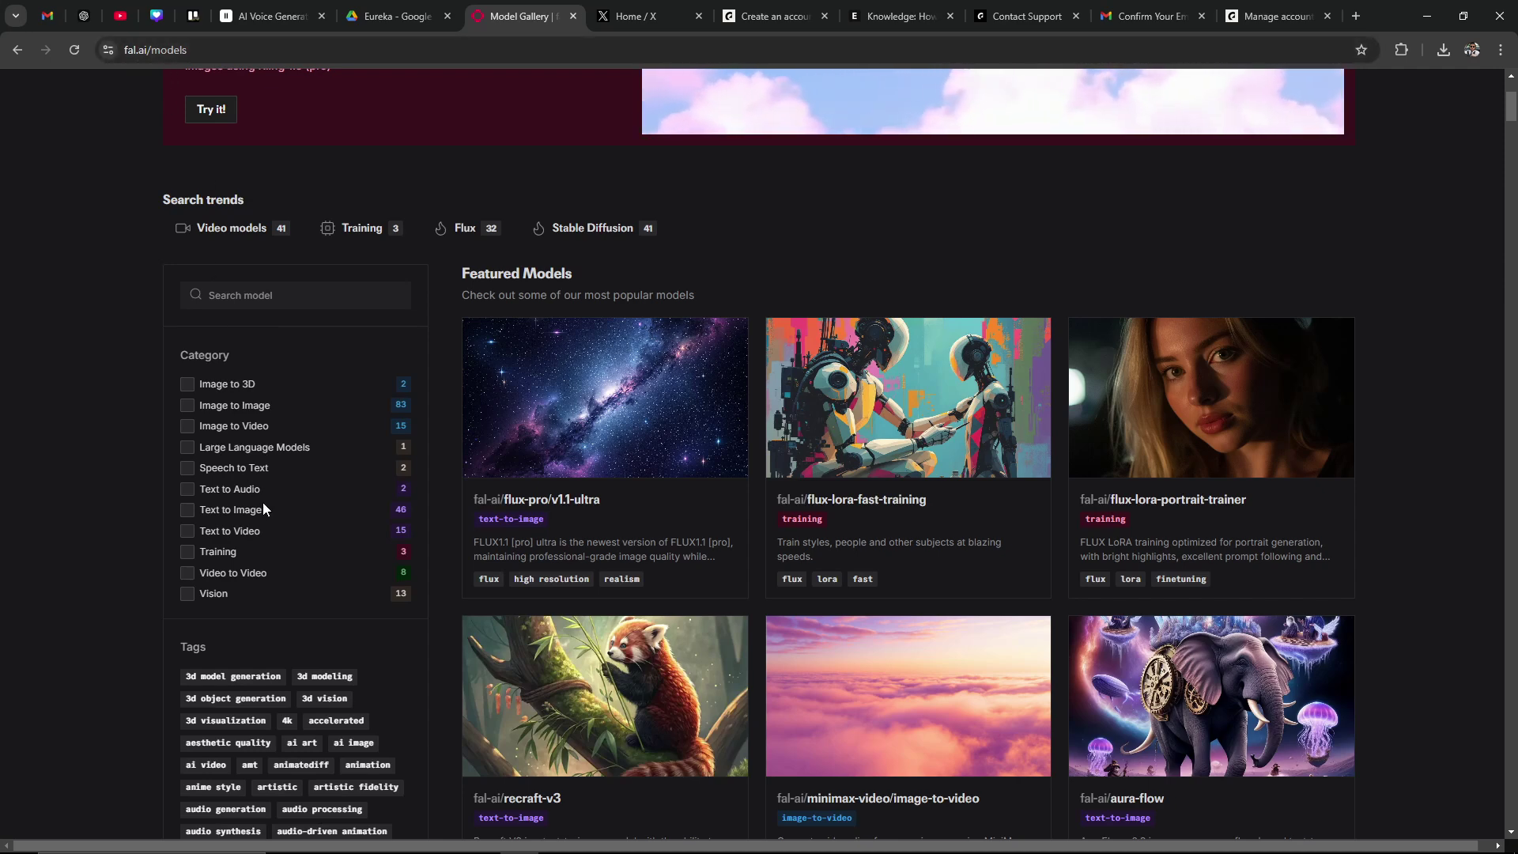
pyautogui.scroll(3, 269, 495)
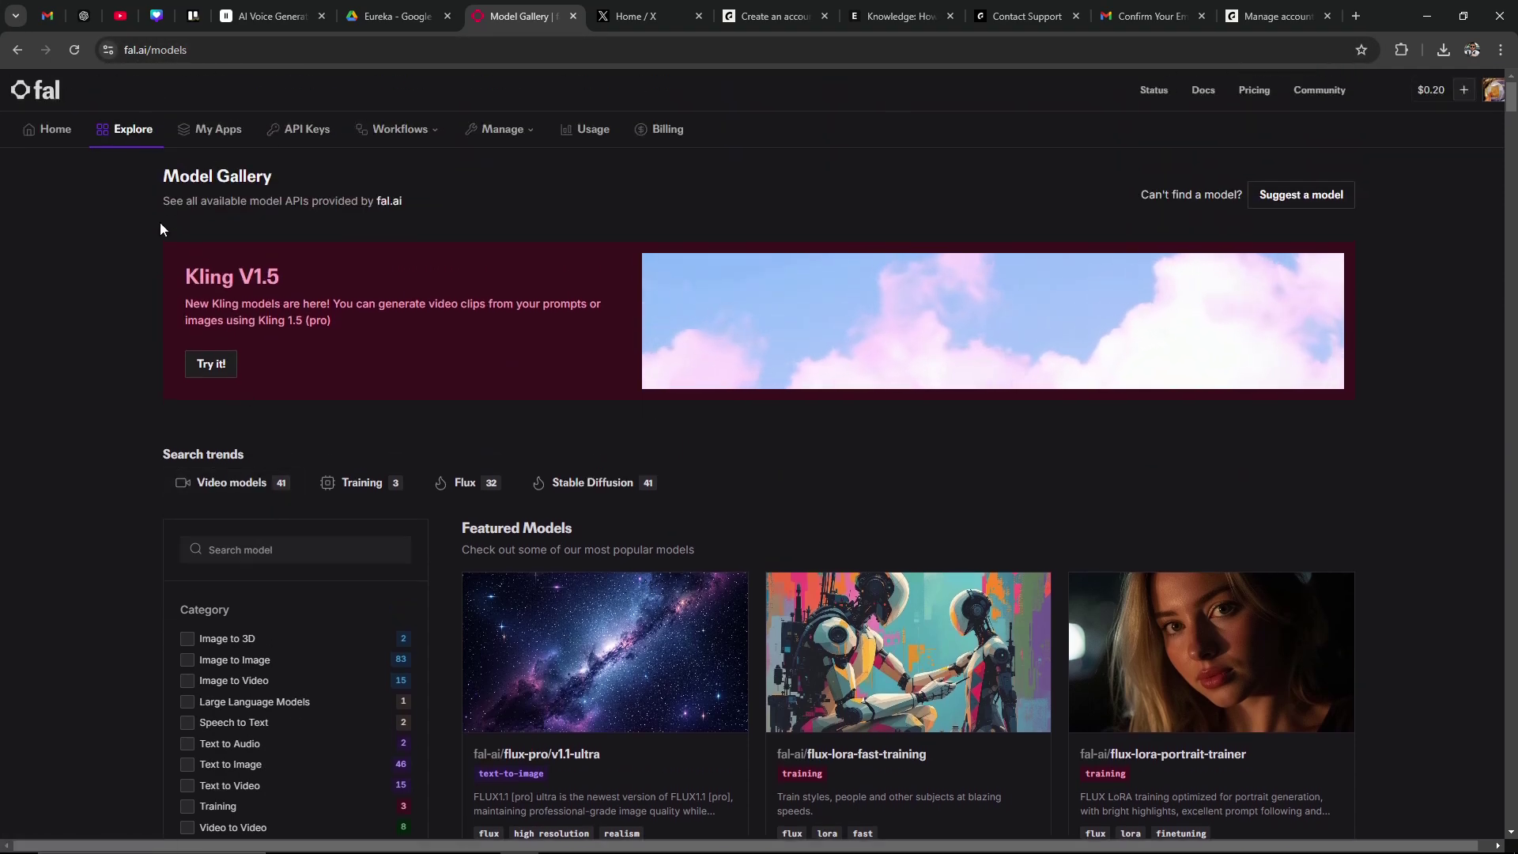
# Step: Go to My Apps, listing the omnigen-v1 app with 0 runs
pyautogui.click(212, 131)
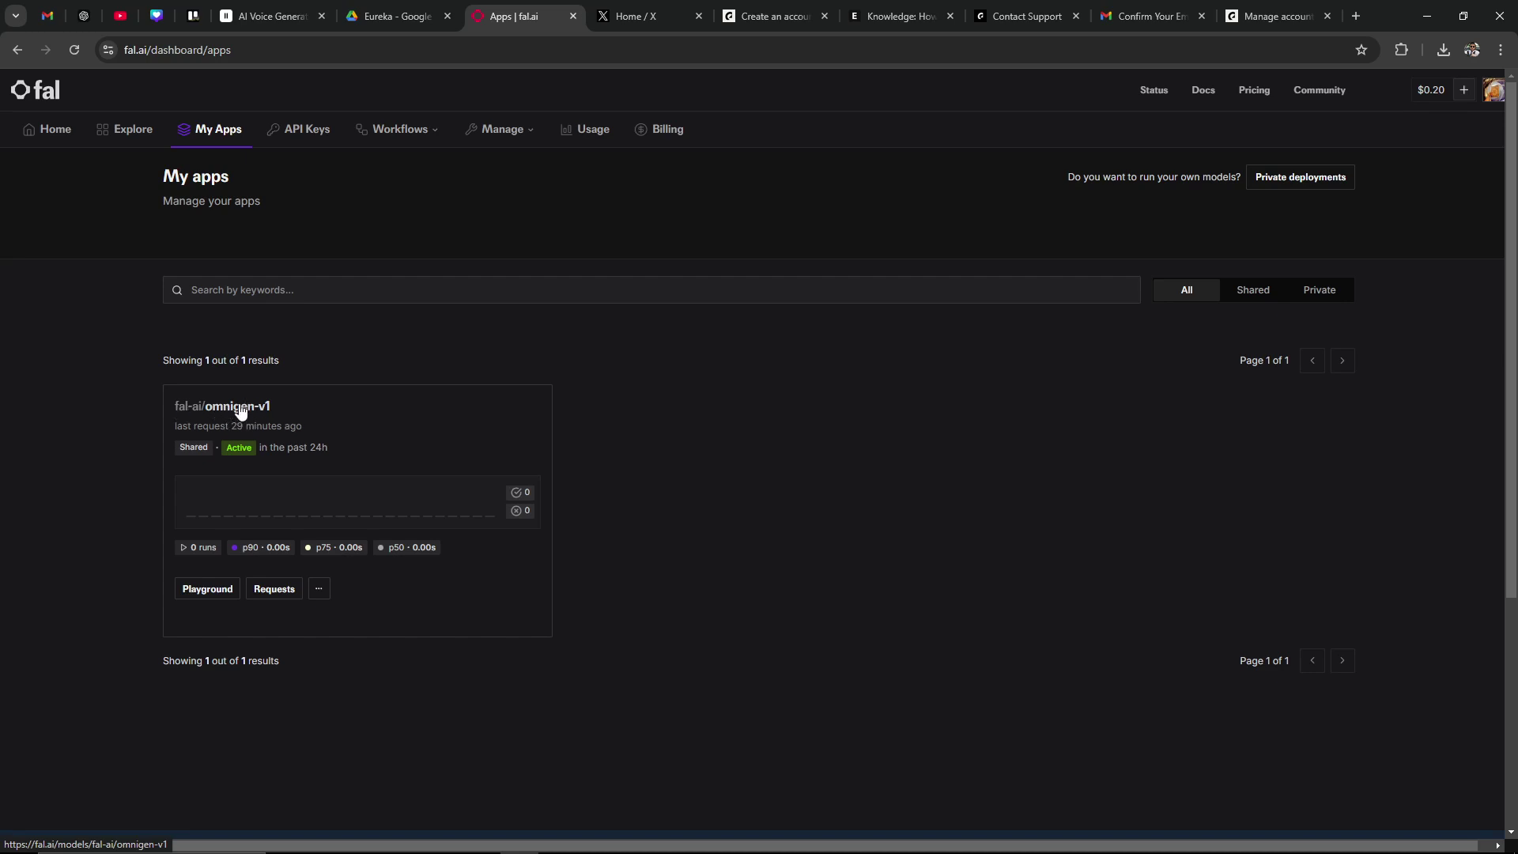
# Step: Go to the API Keys page, which shows no keys created yet
pyautogui.click(301, 132)
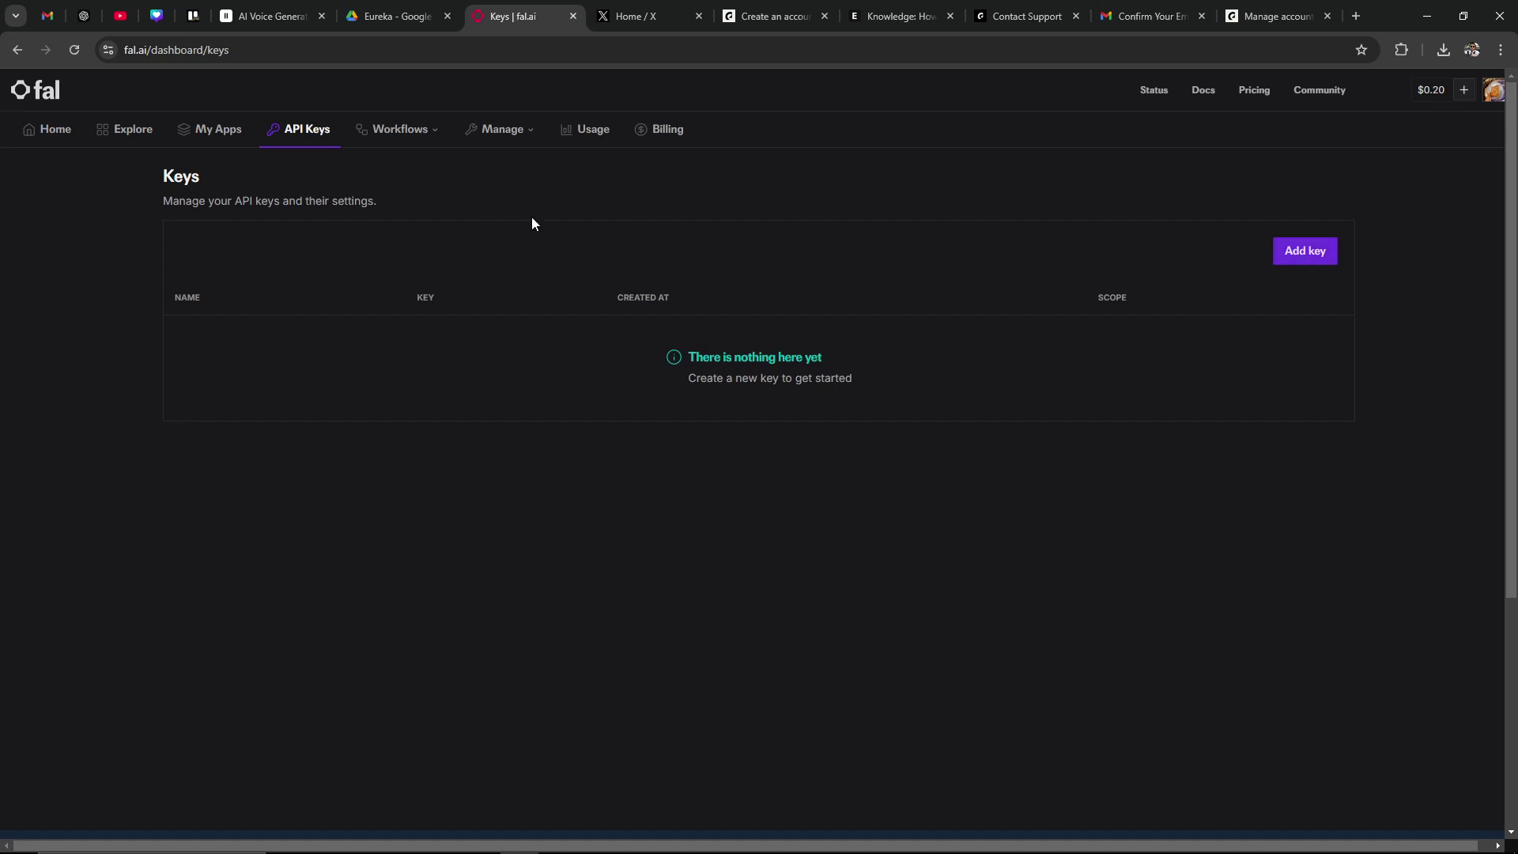
pyautogui.moveTo(409, 133)
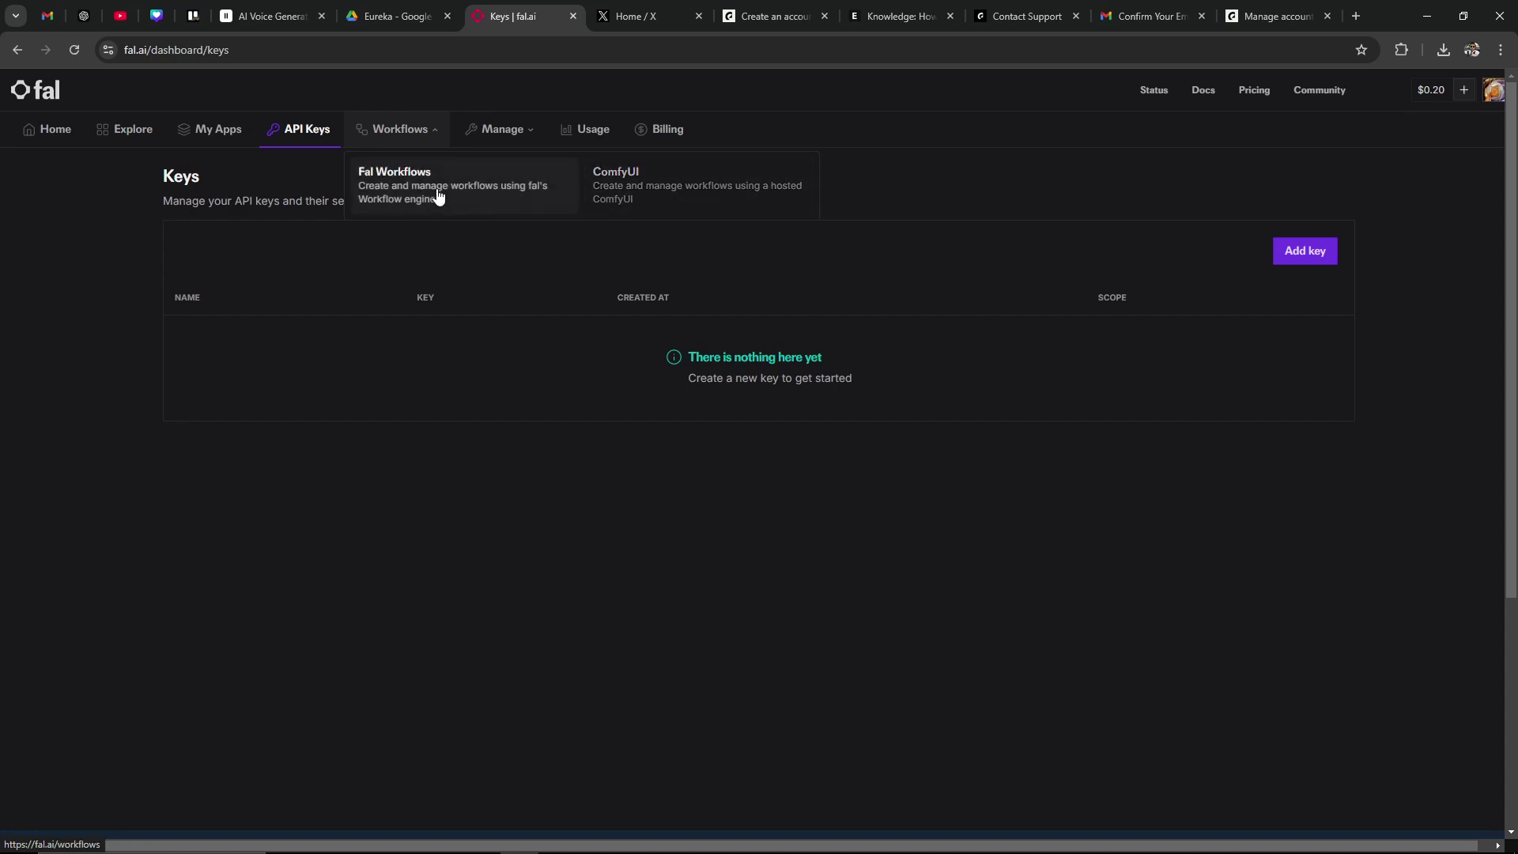
pyautogui.moveTo(485, 134)
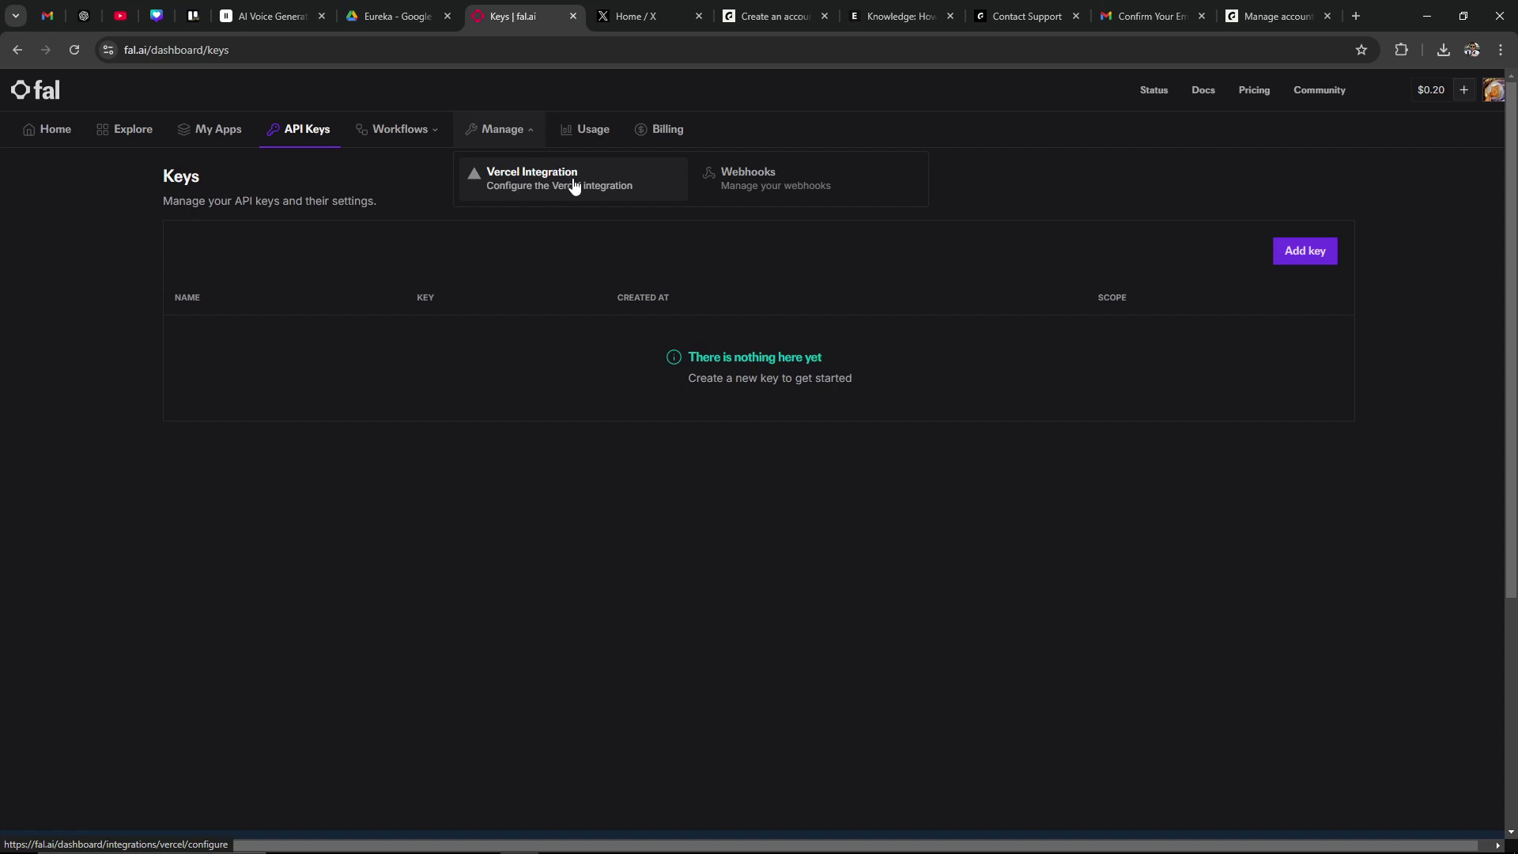
# Step: Check per-model usage, then view Billing with its $0.20 current balance
pyautogui.click(588, 130)
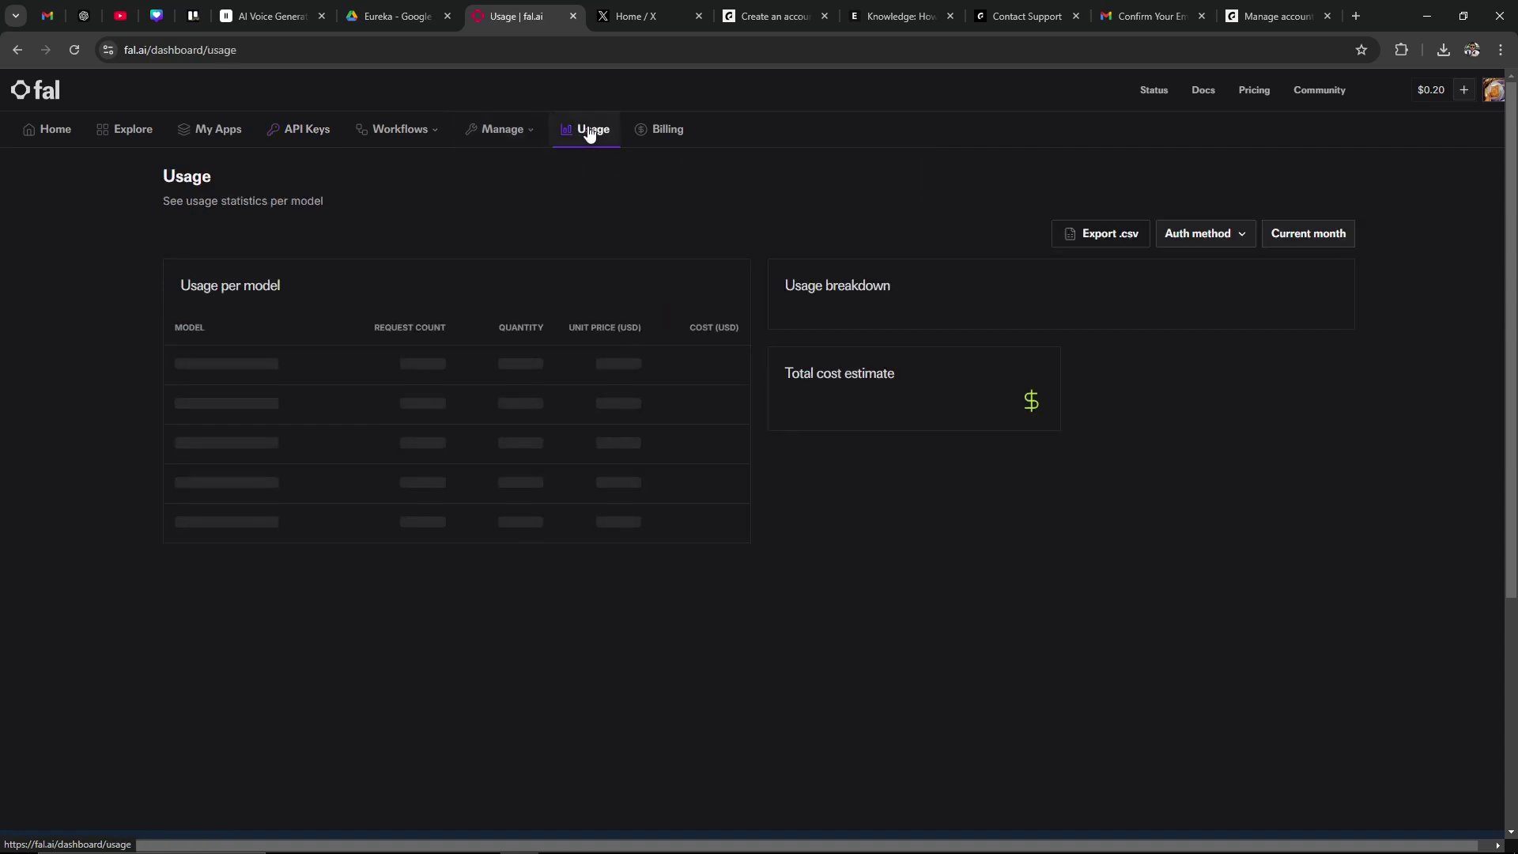
pyautogui.click(674, 133)
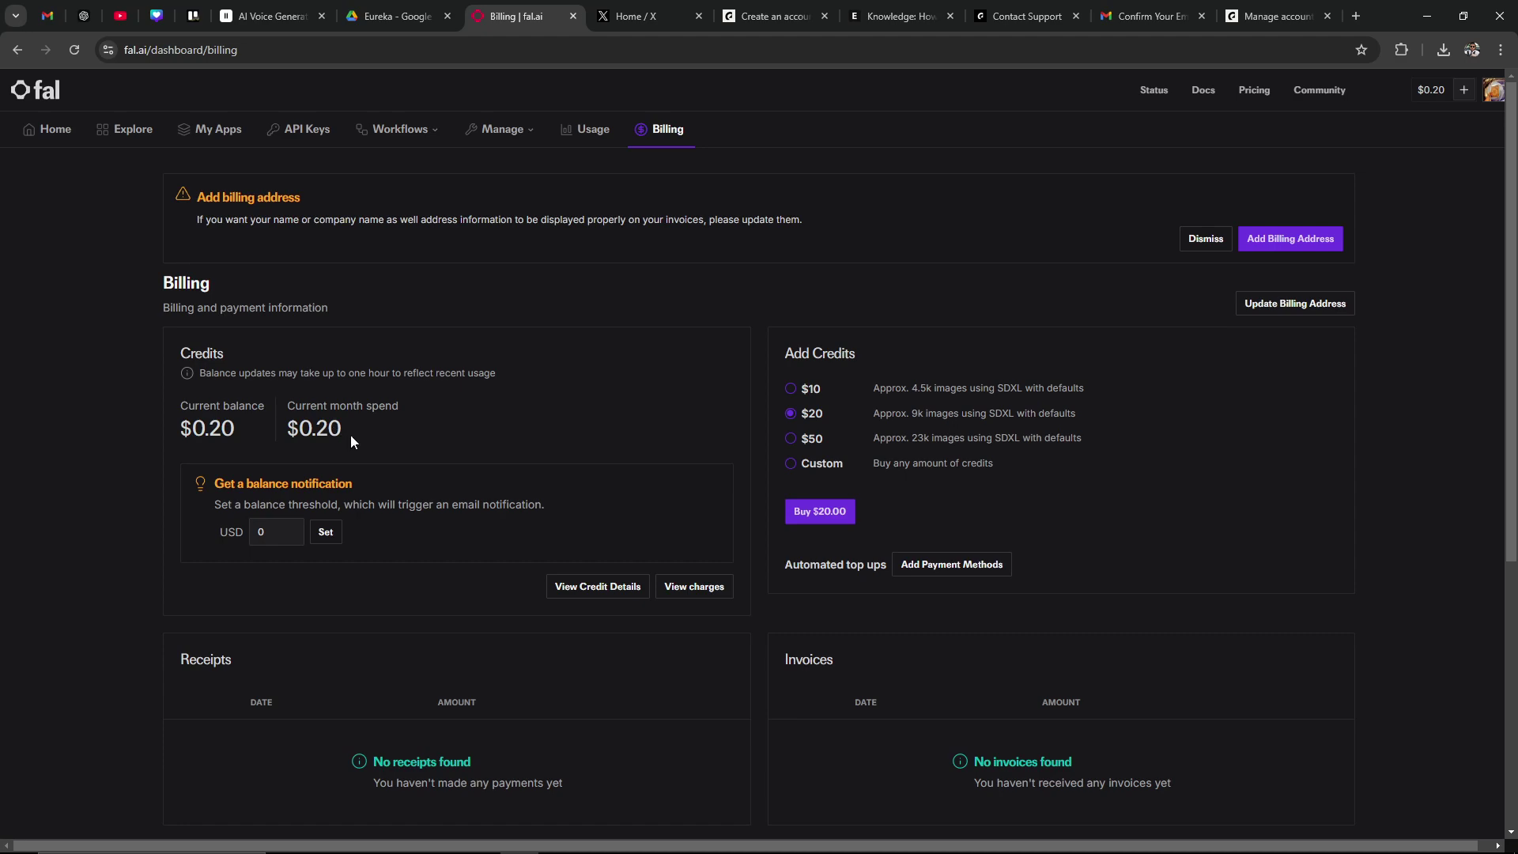
# Step: Return to My Apps and launch the fal-ai/omnigen-v1 playground
pyautogui.click(210, 138)
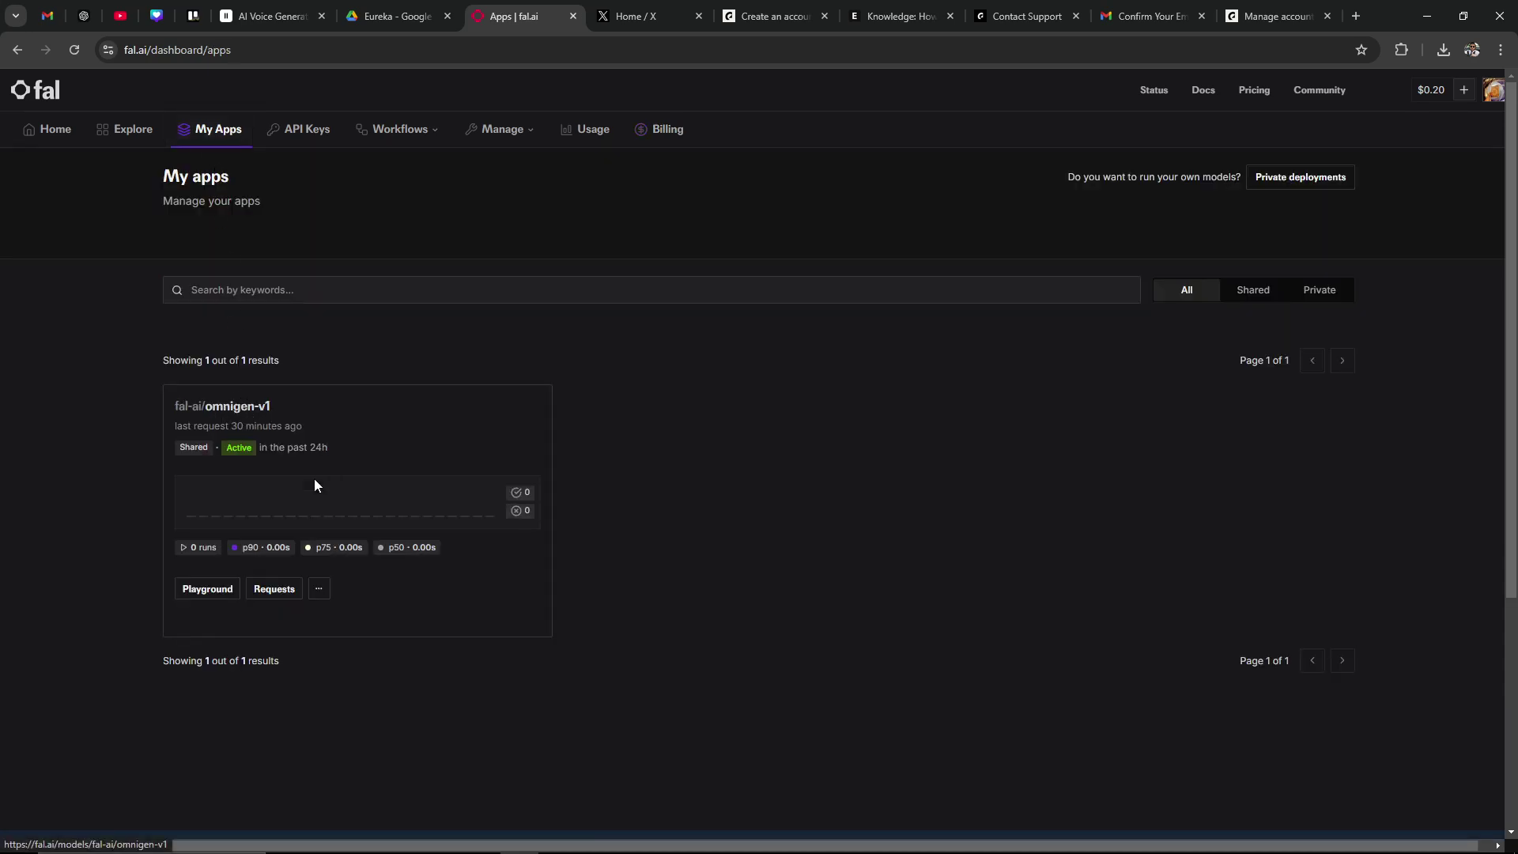
pyautogui.click(230, 407)
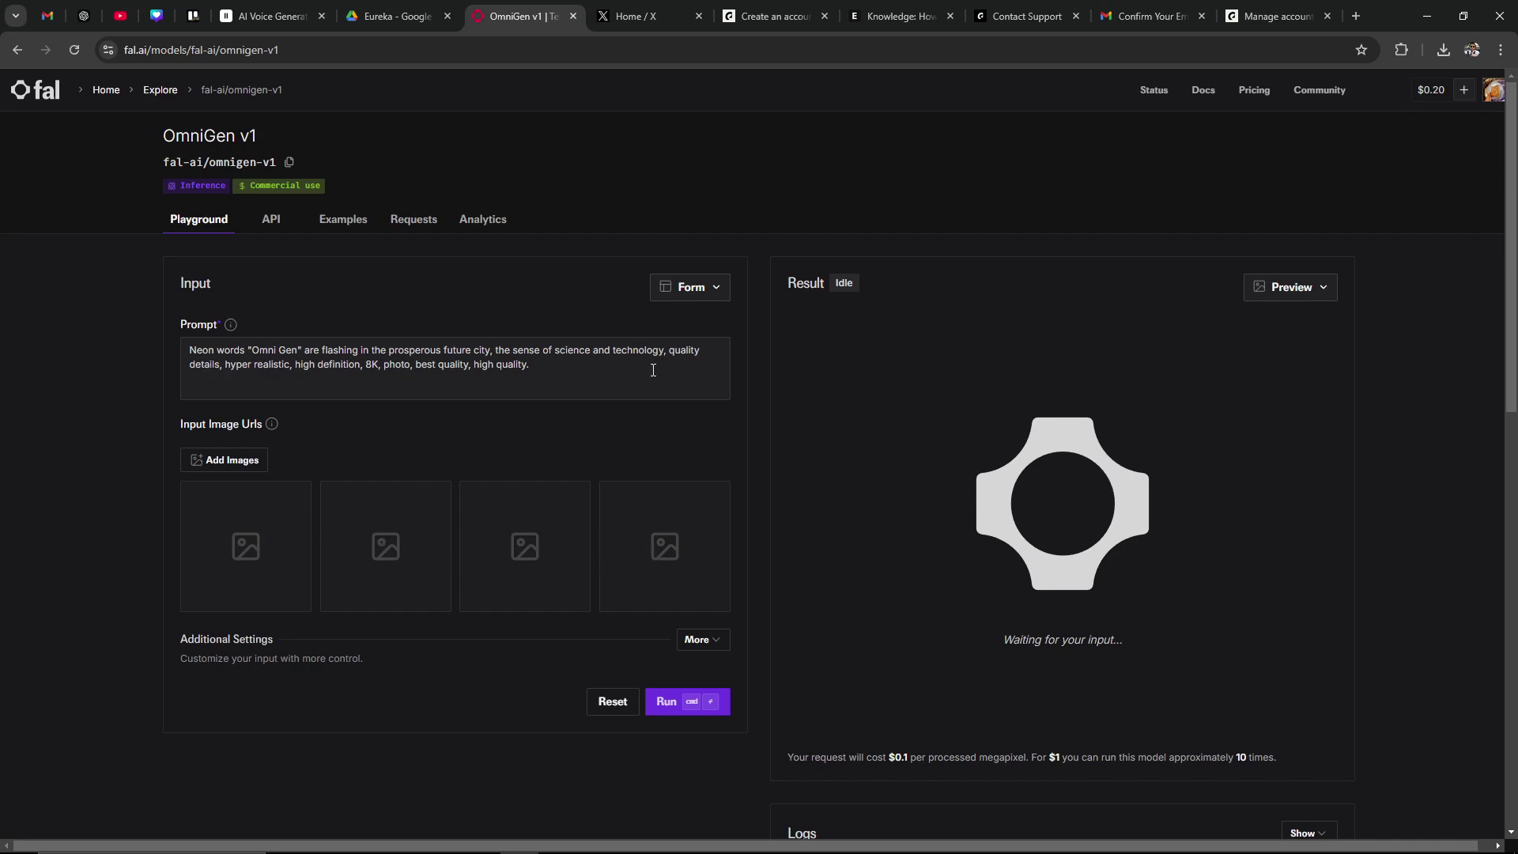
pyautogui.click(718, 288)
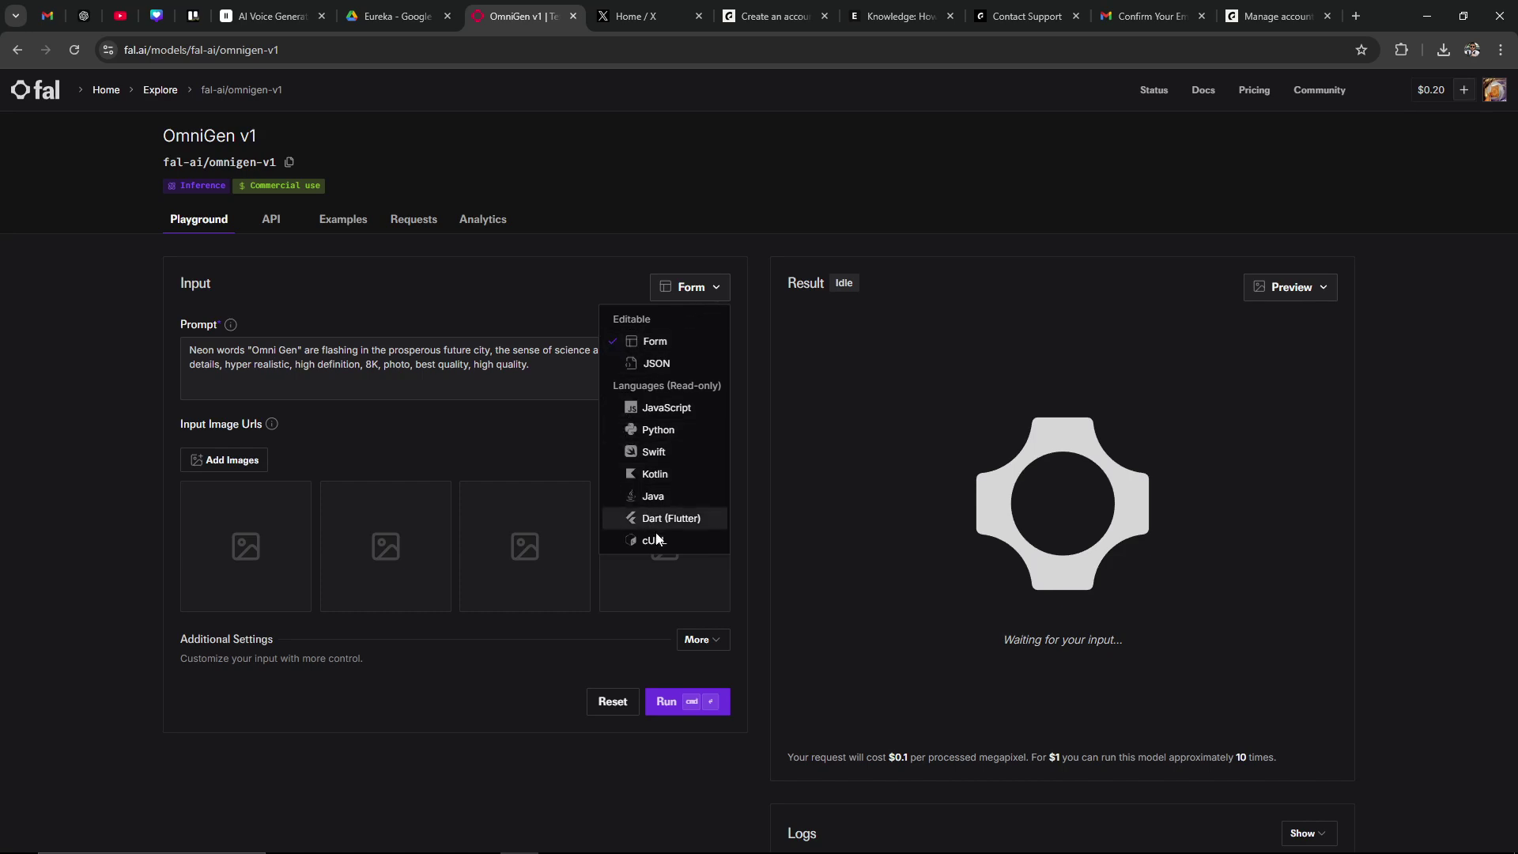
pyautogui.click(588, 281)
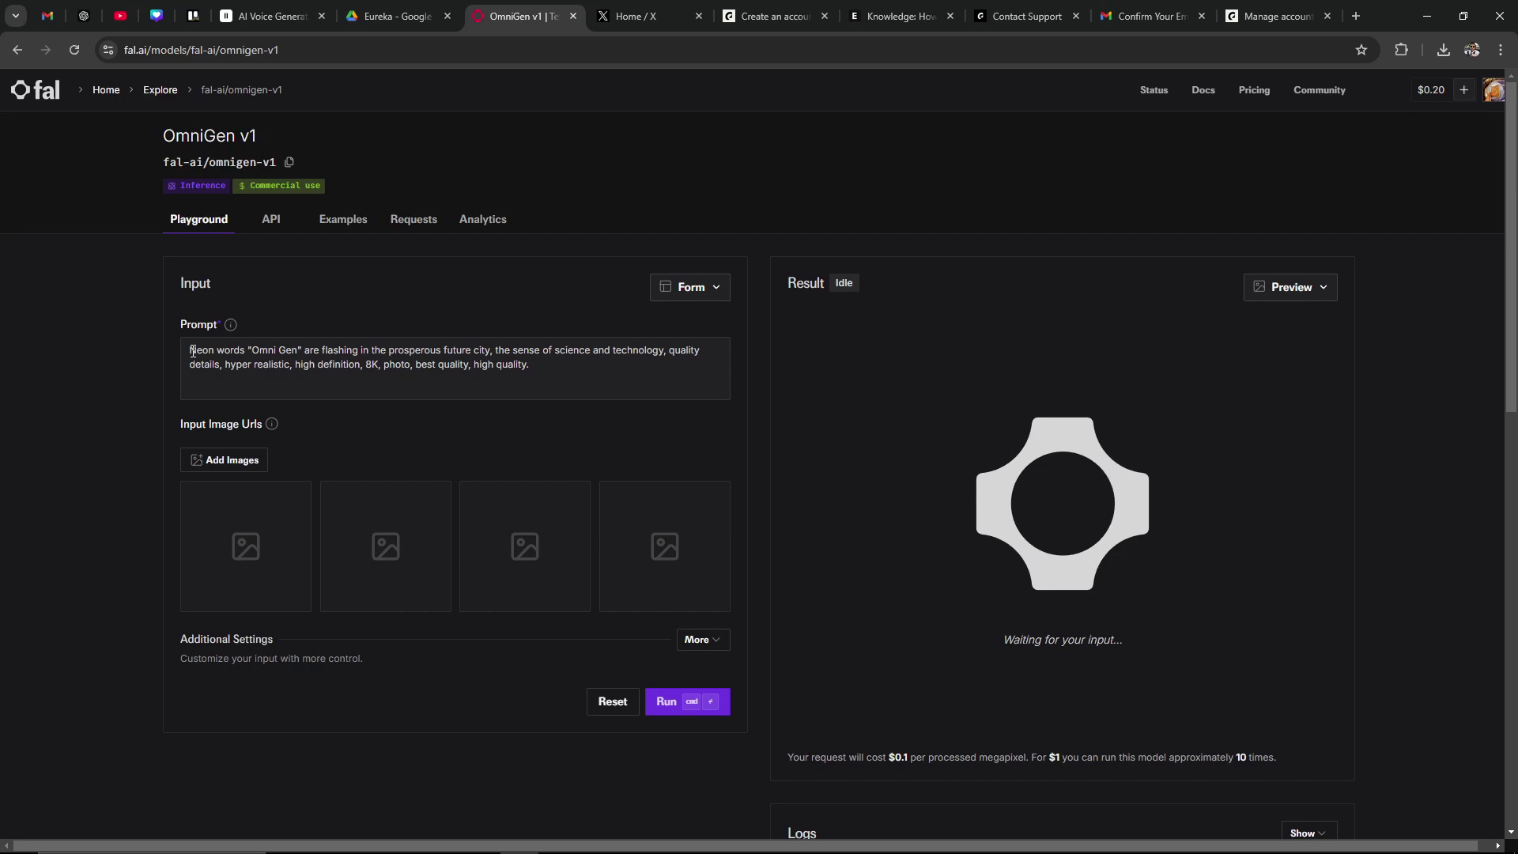
# Step: Replace the prompt's neon city opening with 'a fantasy forest,'
pyautogui.moveTo(191, 351); pyautogui.dragTo(670, 352)
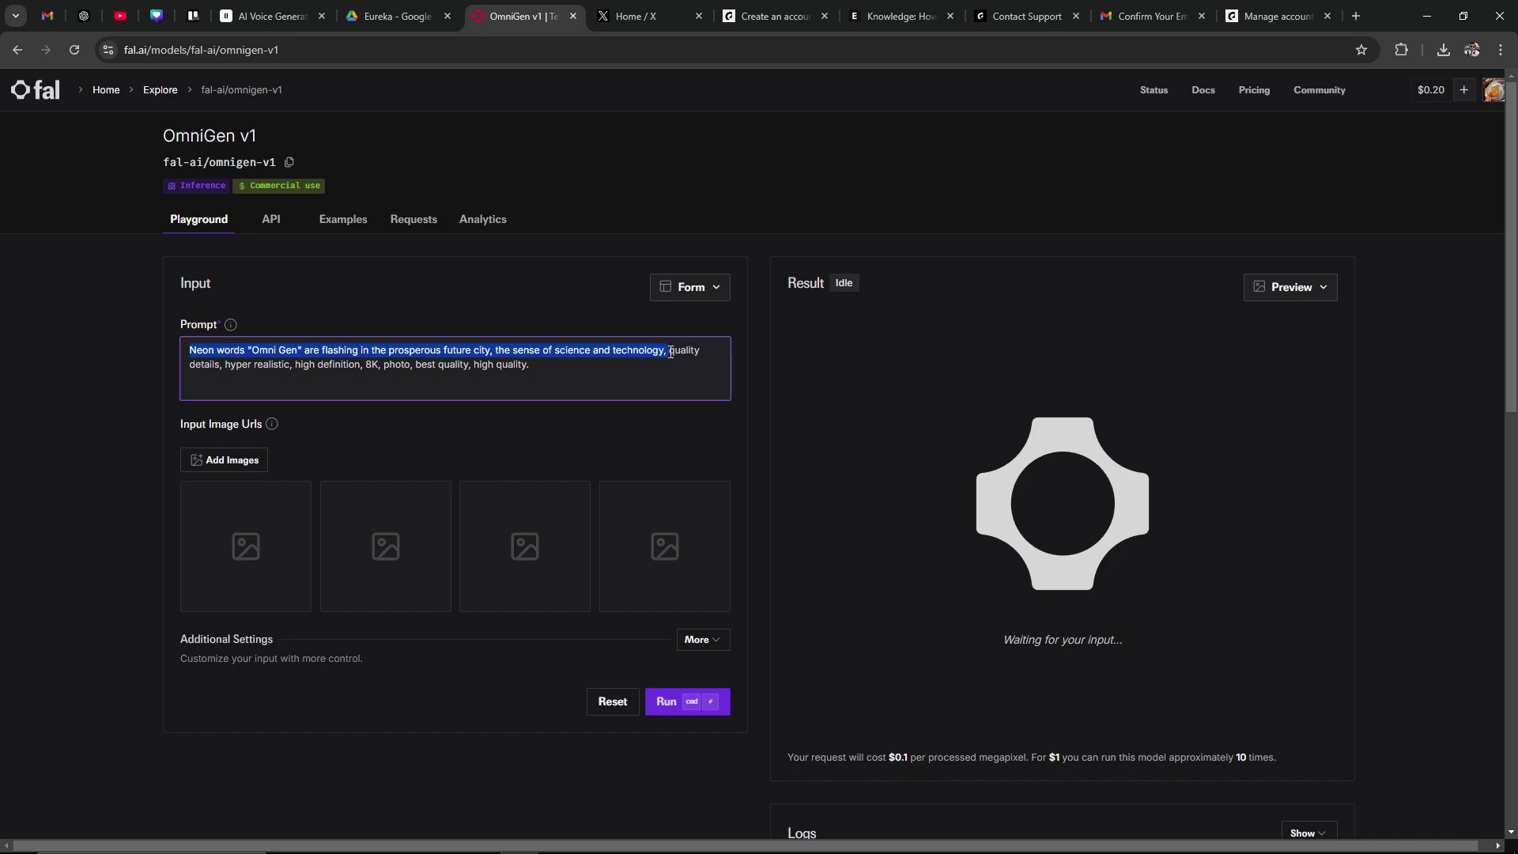
pyautogui.press('BackSpace')
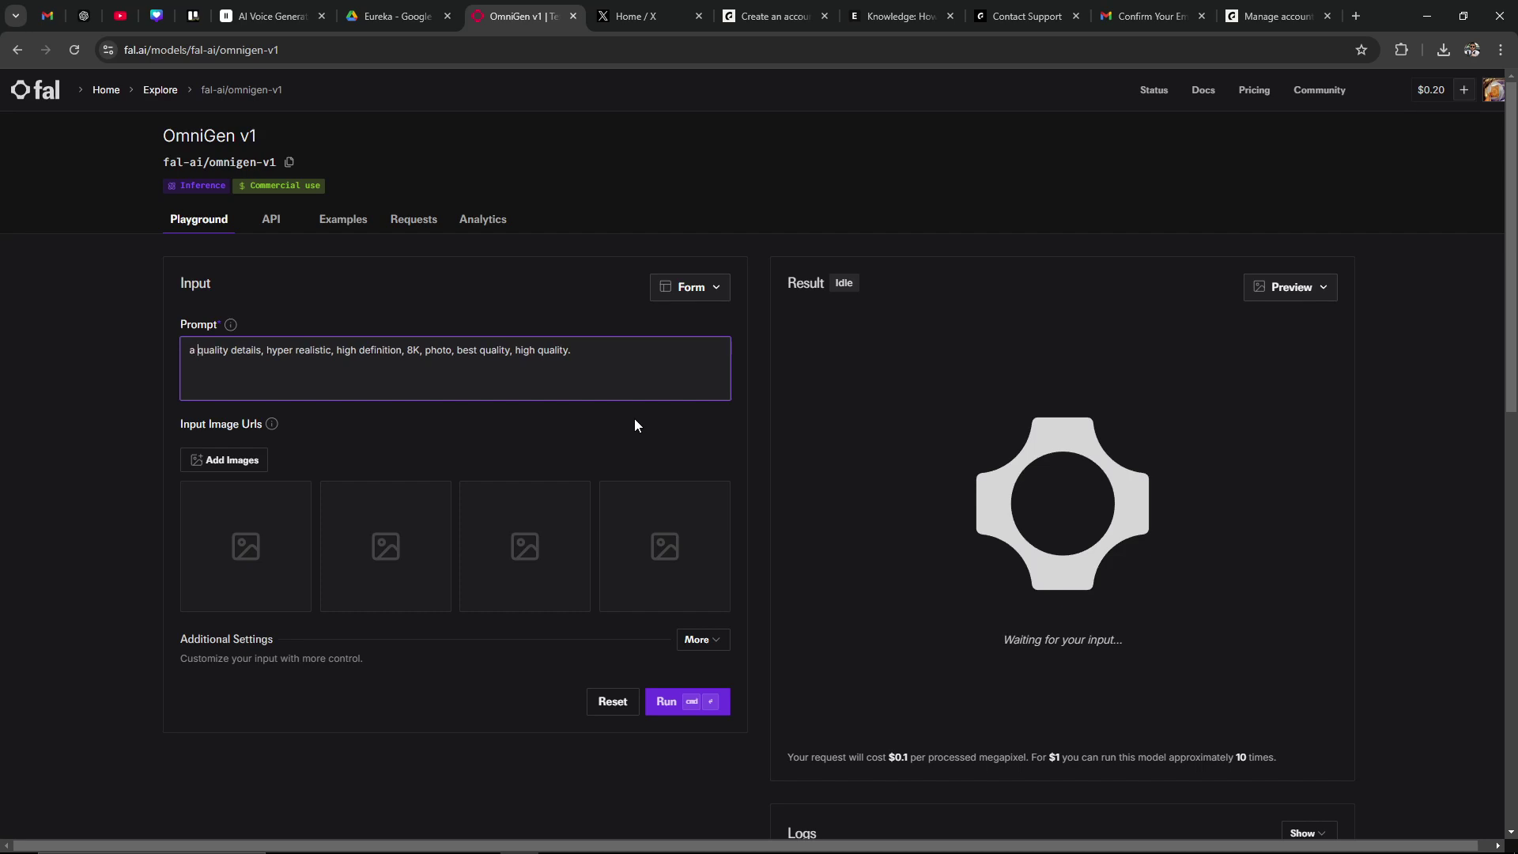
pyautogui.write('a fan')
pyautogui.write('tasy for')
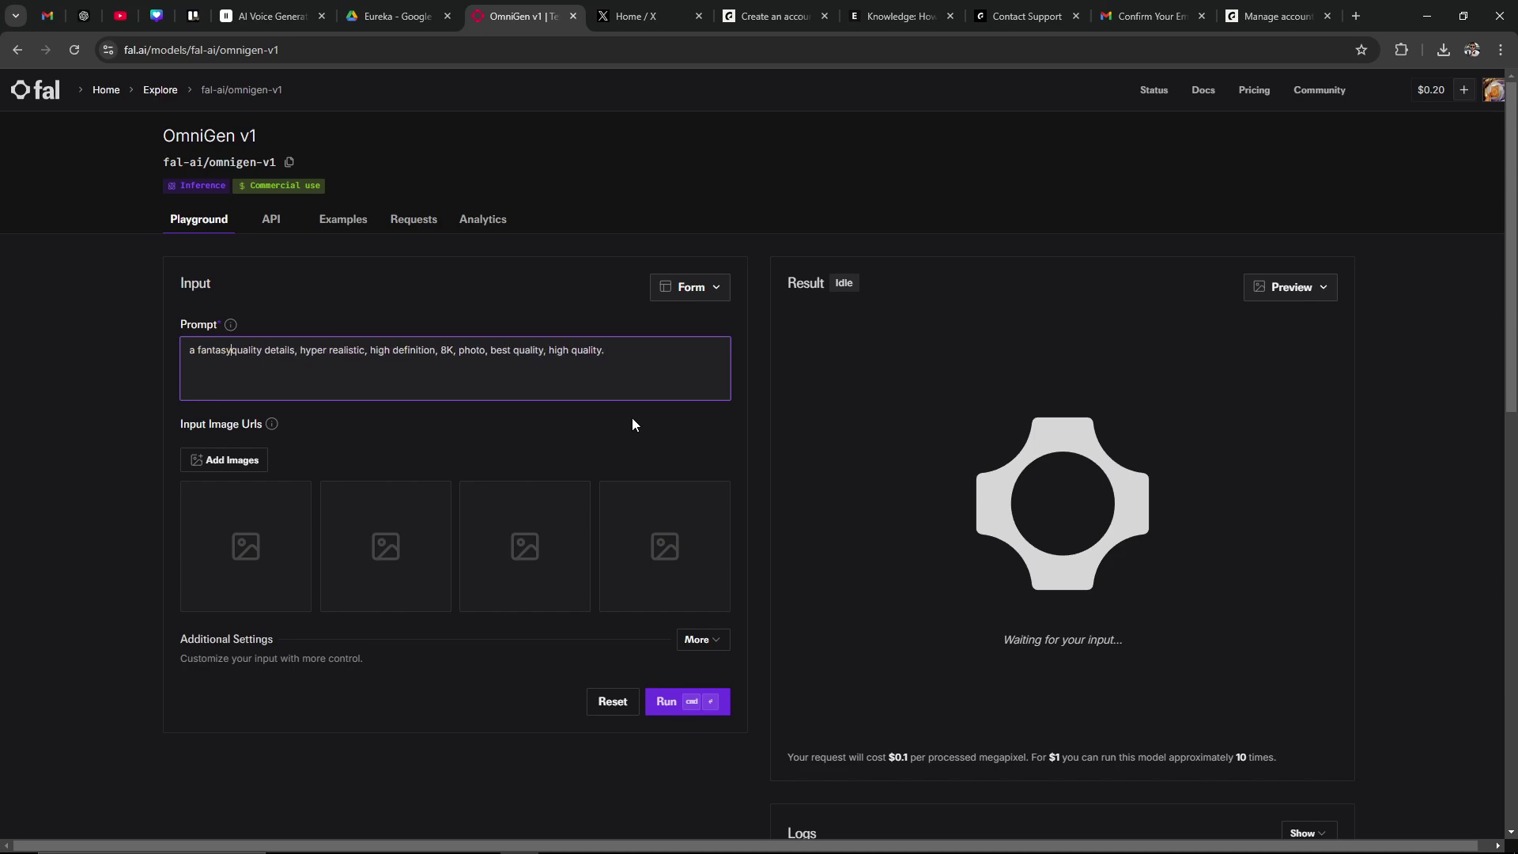
pyautogui.write('est')
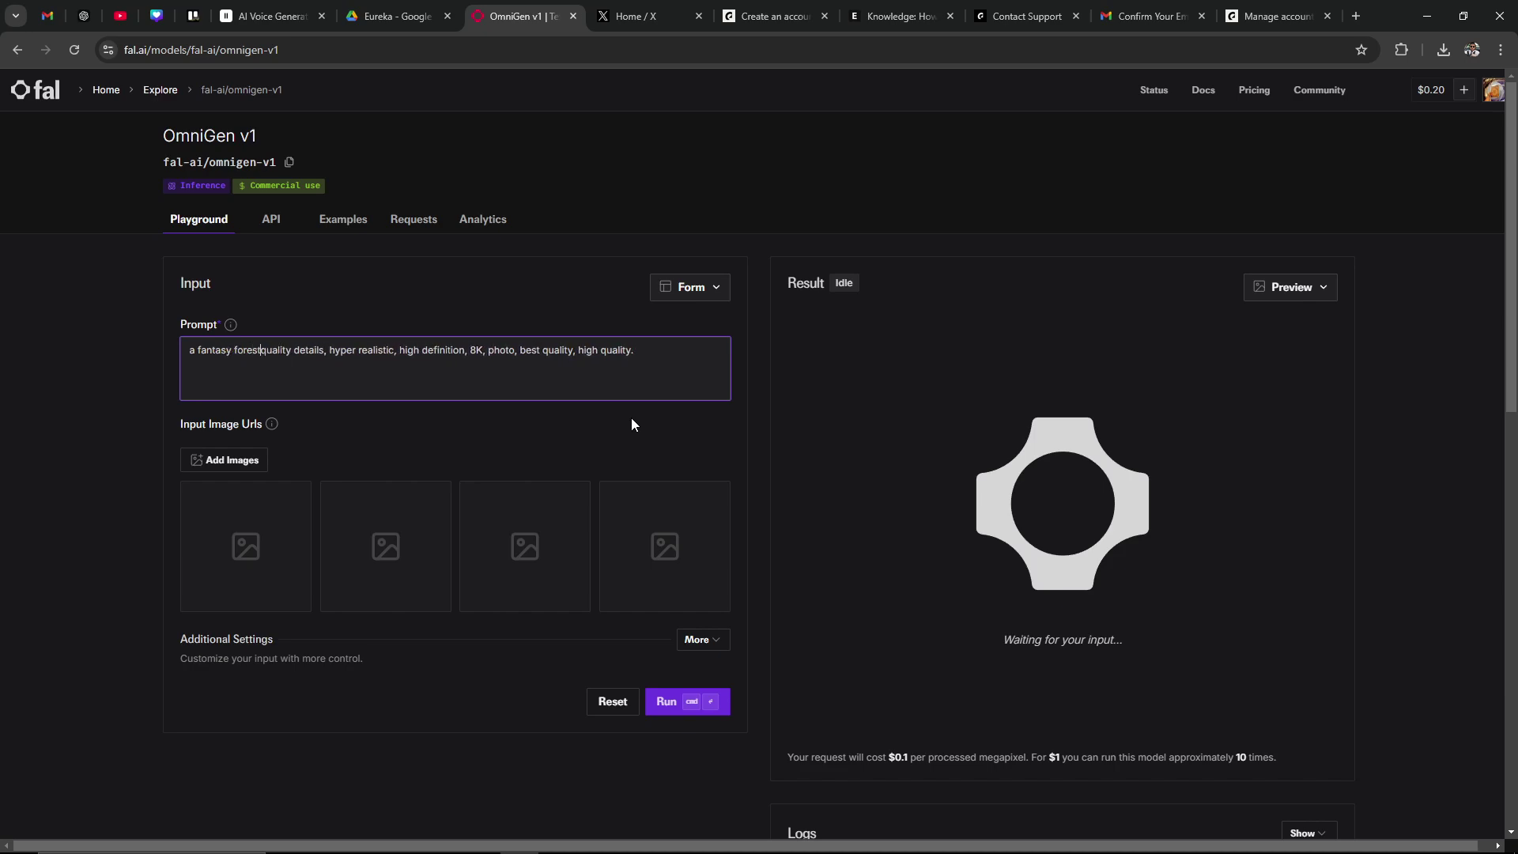
pyautogui.write(',')
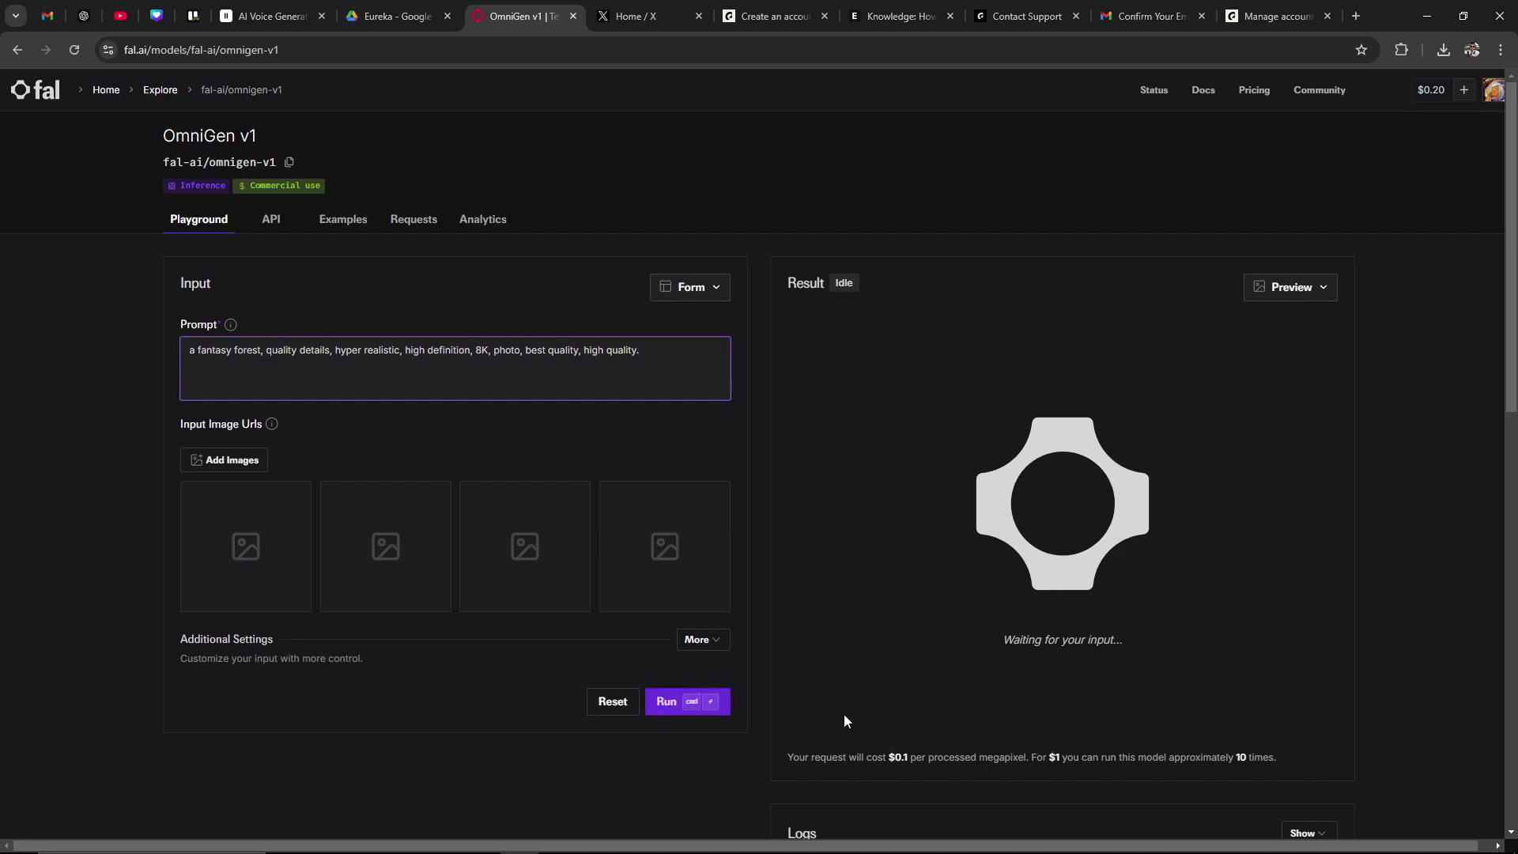
# Step: Run OmniGen v1 on the fantasy forest prompt, producing a sunlit forest-path image
pyautogui.click(657, 701)
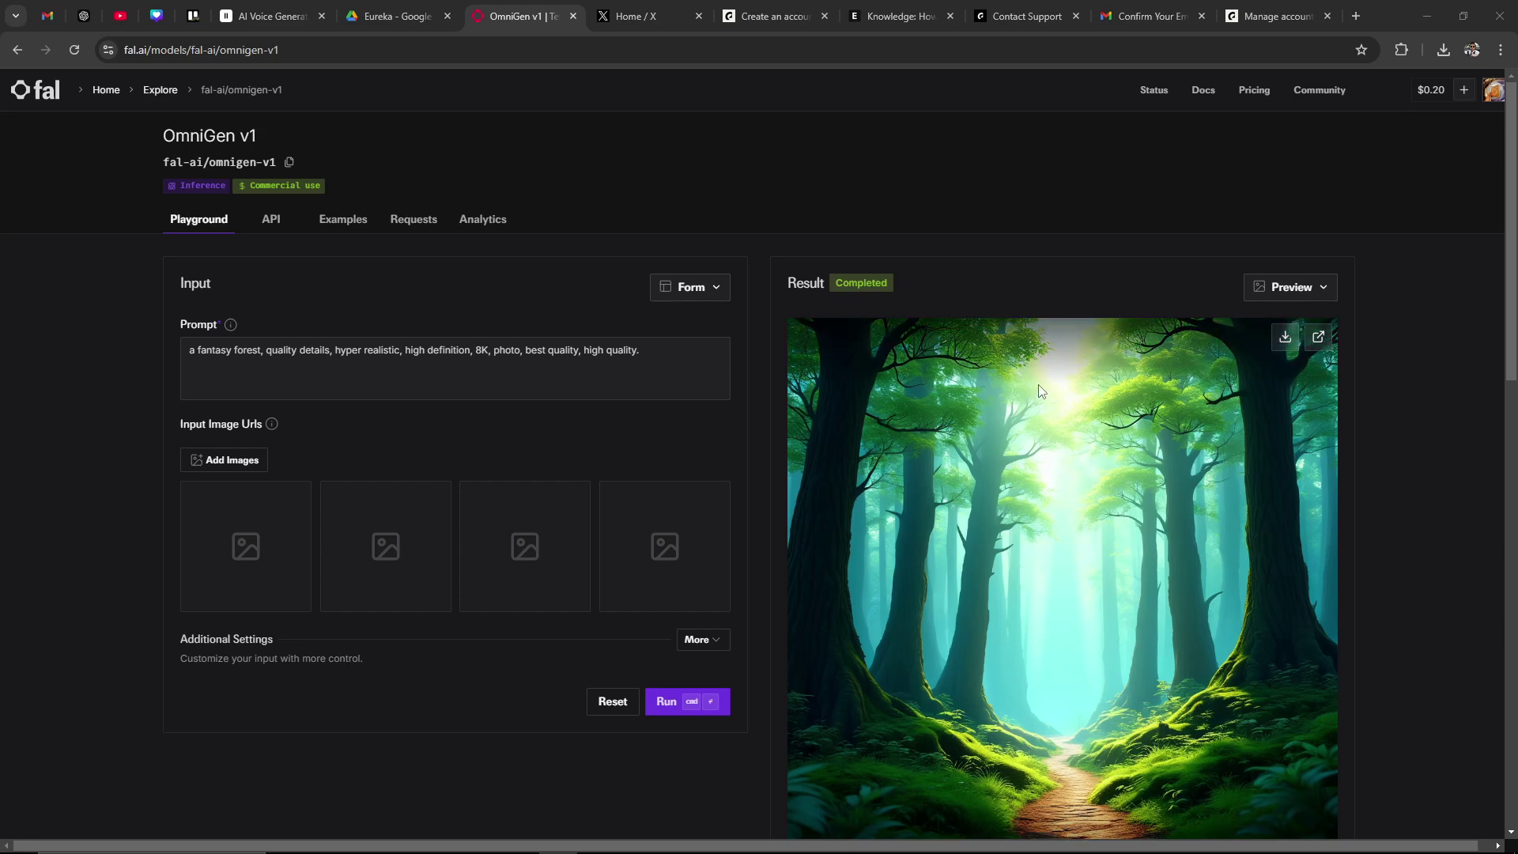
pyautogui.scroll(-1, 1042, 392)
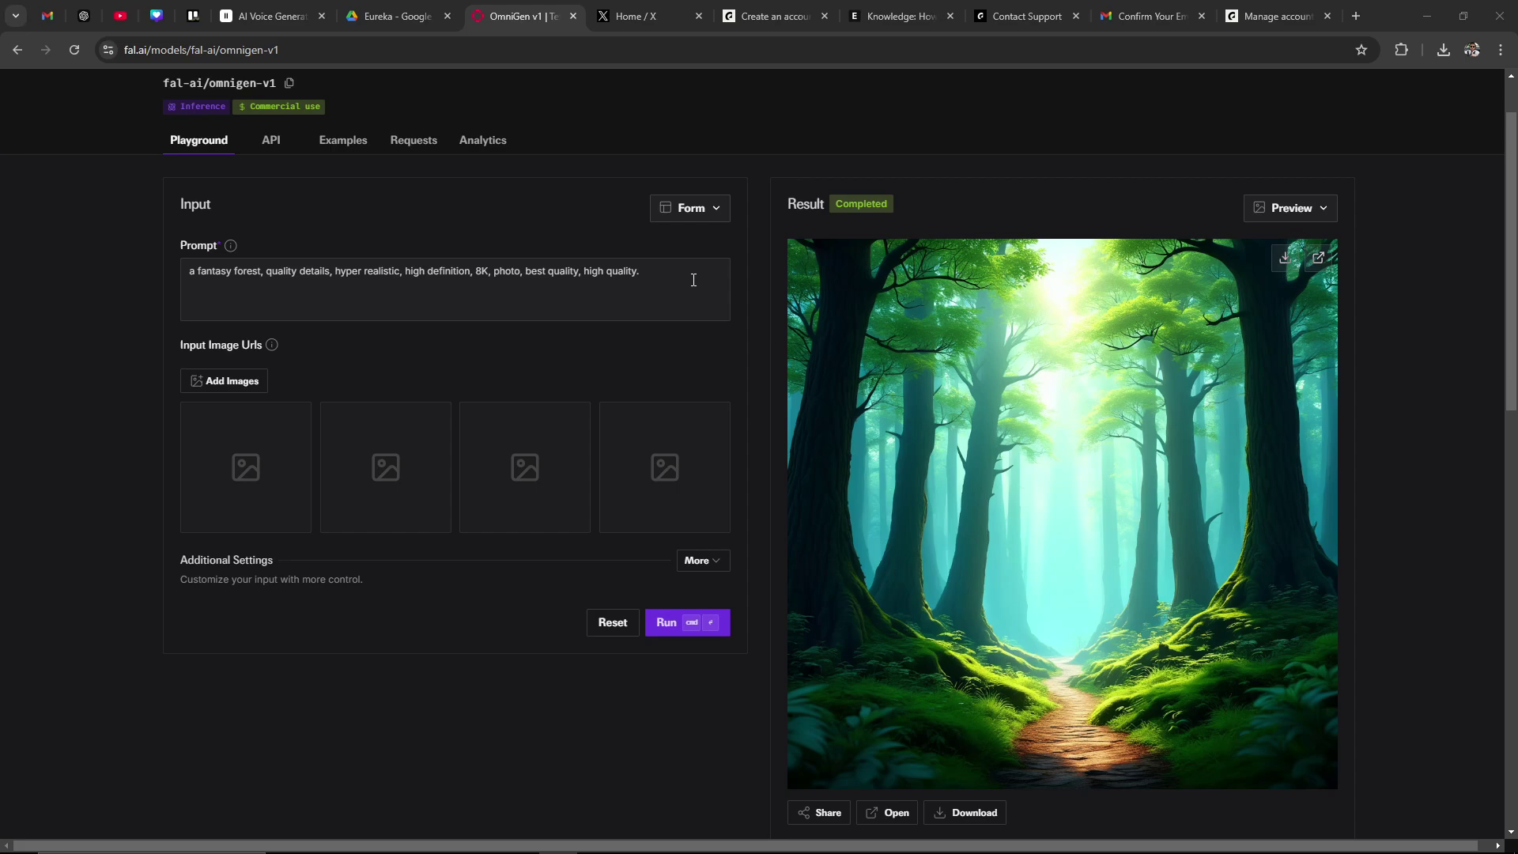
# Step: Download the generated fantasy forest image as a 398 KB JPEG
pyautogui.scroll(-1, 998, 419)
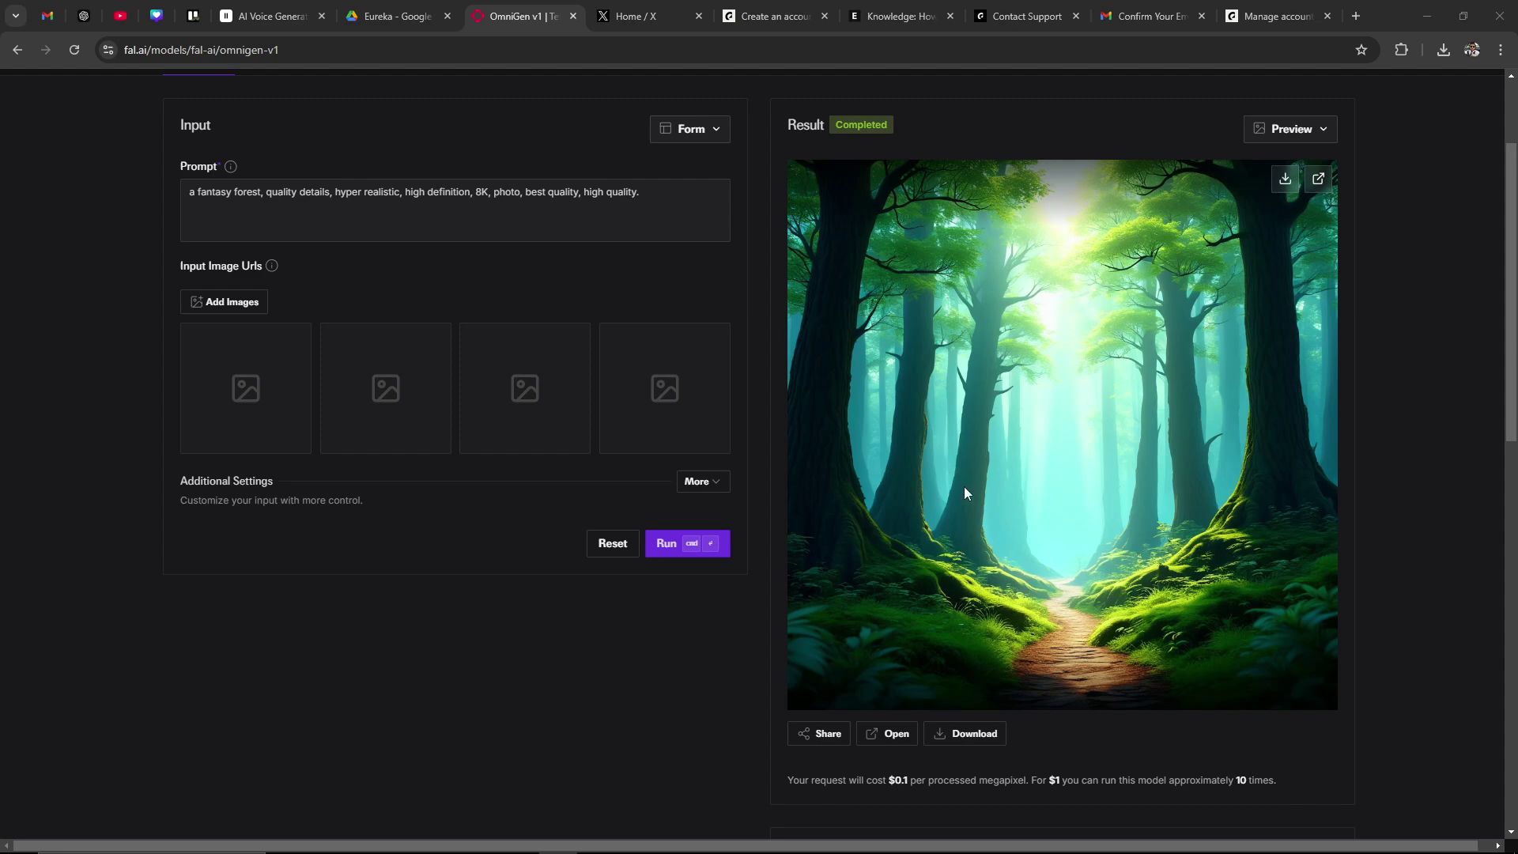
pyautogui.scroll(-1, 969, 490)
pyautogui.scroll(1, 970, 490)
pyautogui.click(970, 741)
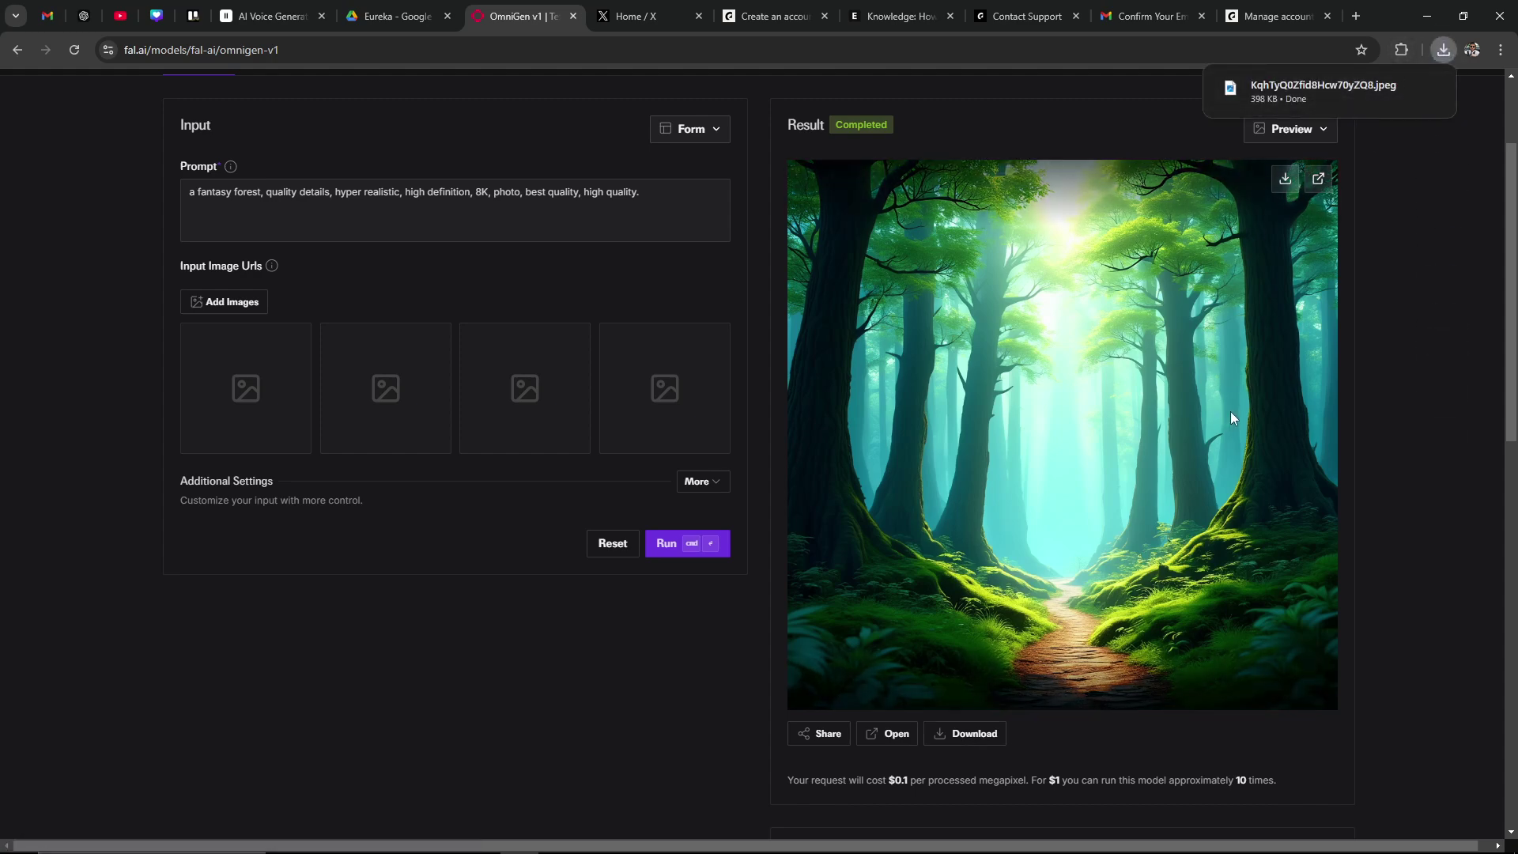
pyautogui.scroll(2, 1004, 456)
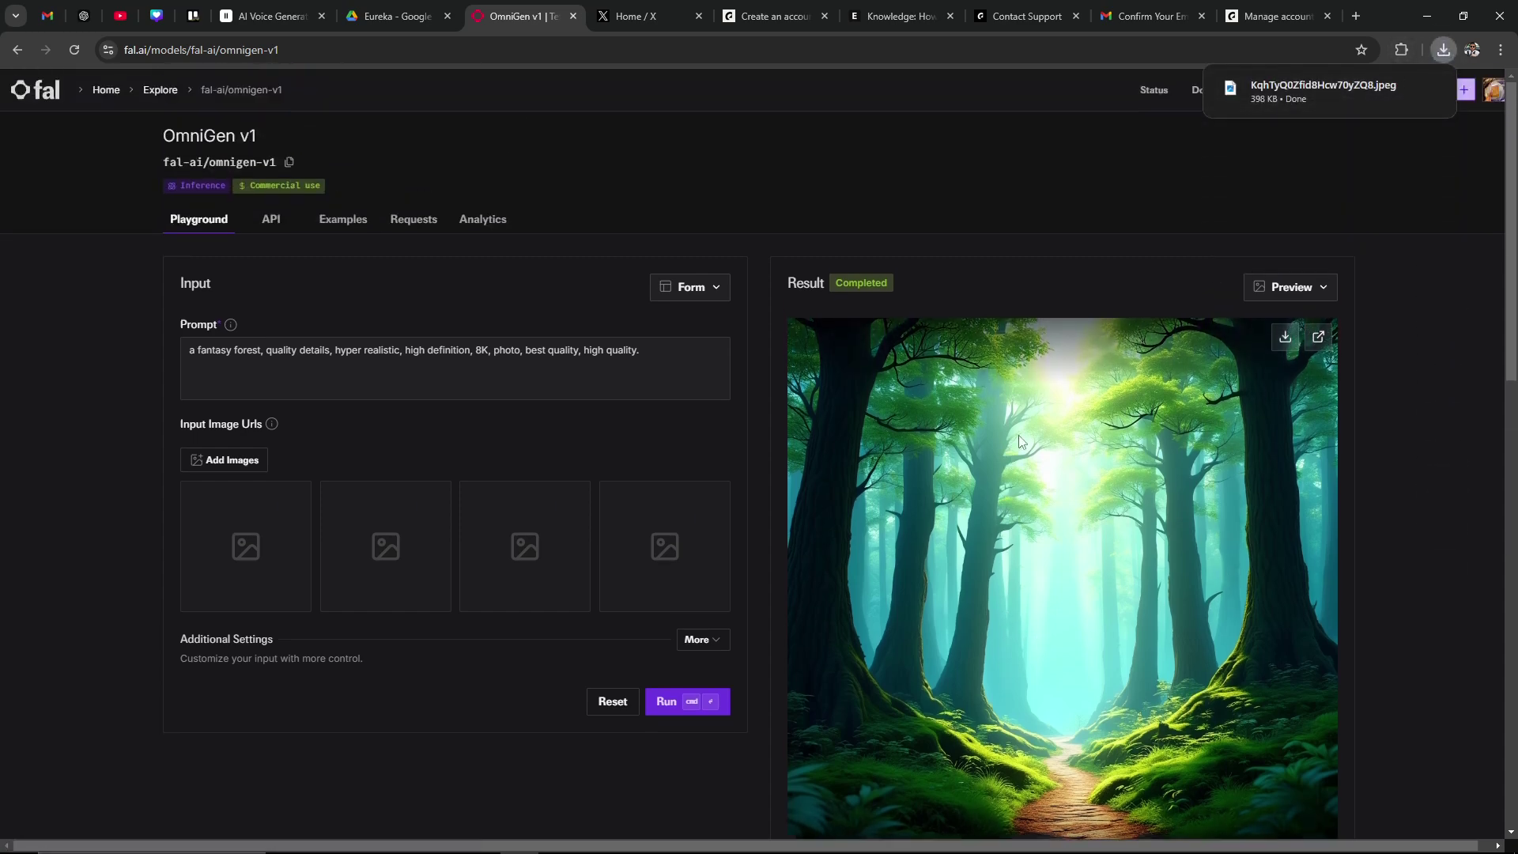